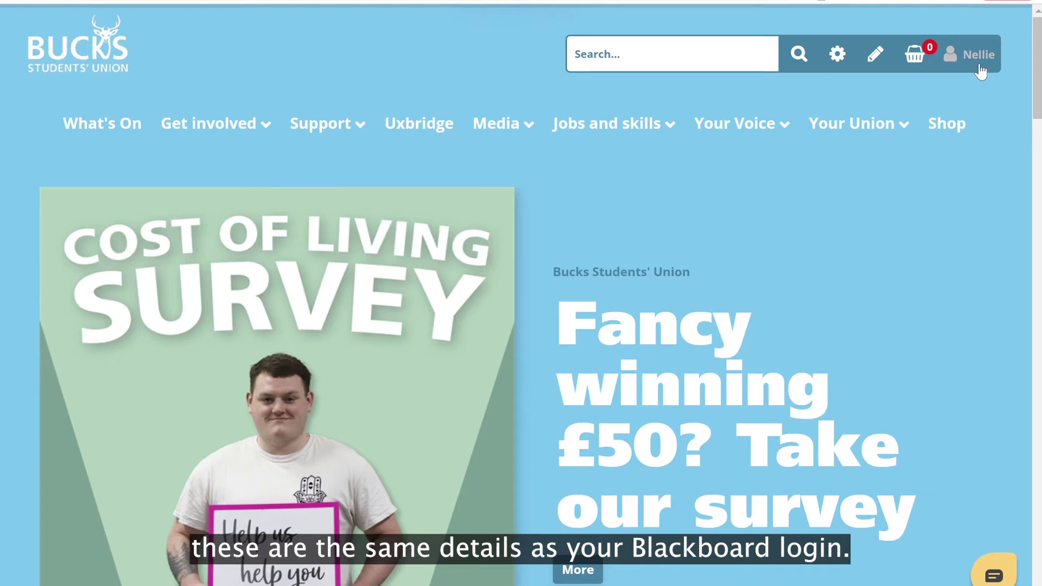
Step: Go to the Volunteering Portal under Get involved and enter the volunteer login/registration area to reach the volunteer profile
{"action": "left_click", "coordinate": [260, 126]}
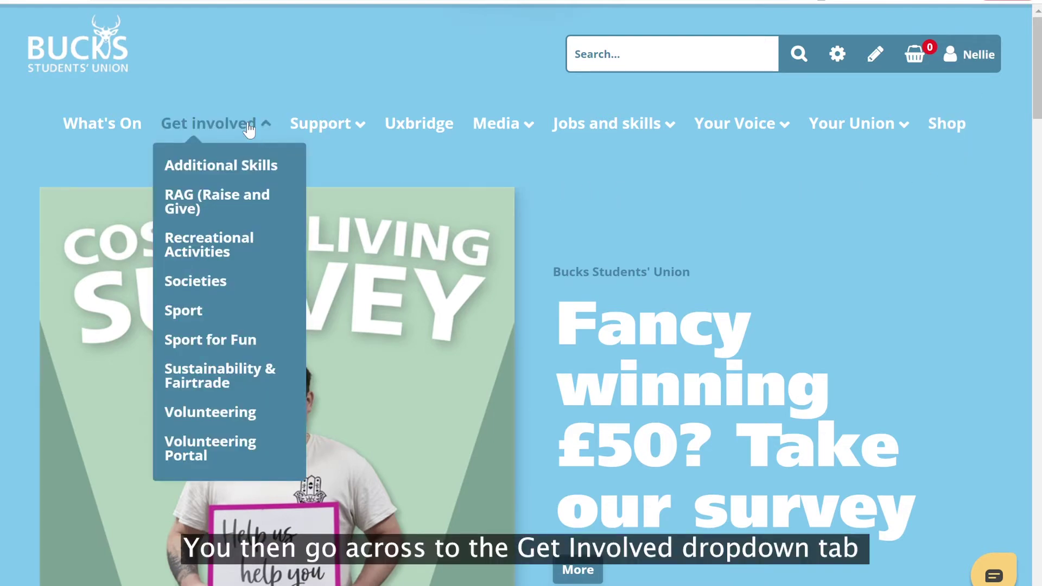
{"action": "left_click", "coordinate": [188, 455]}
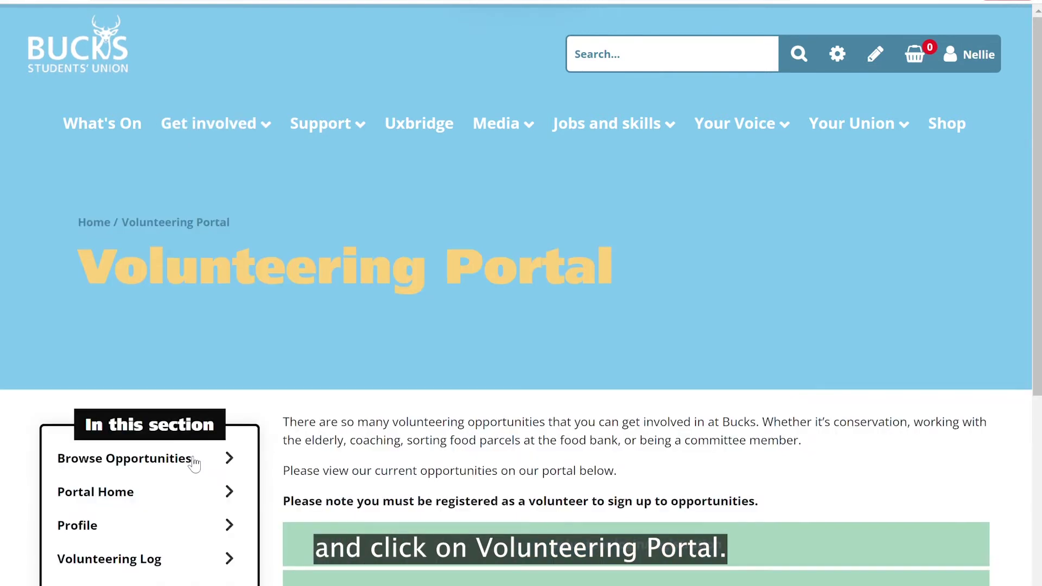
{"action": "scroll", "coordinate": [657, 415], "scroll_direction": "down", "scroll_amount": 2}
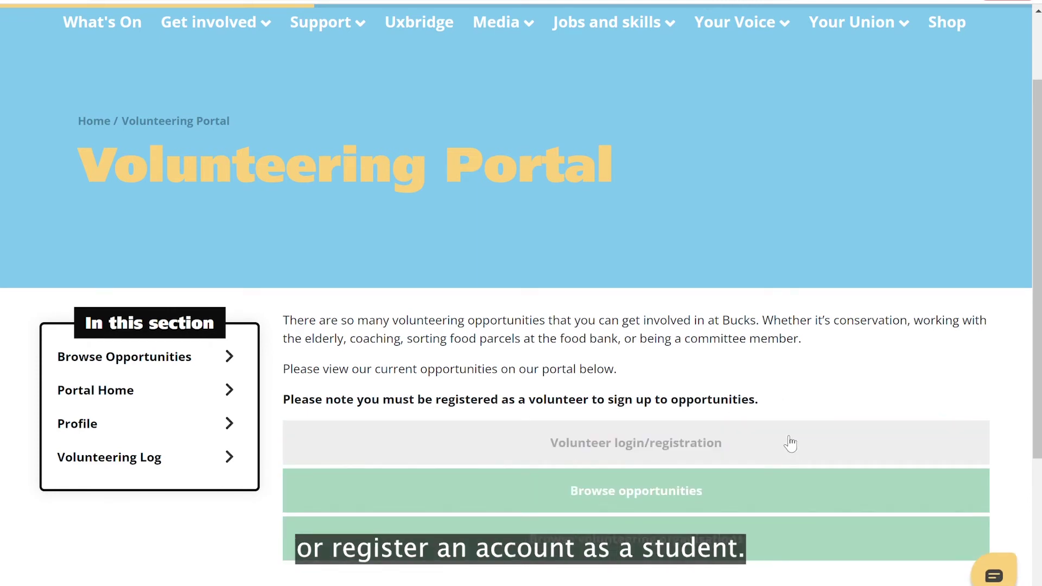
{"action": "left_click", "coordinate": [788, 443]}
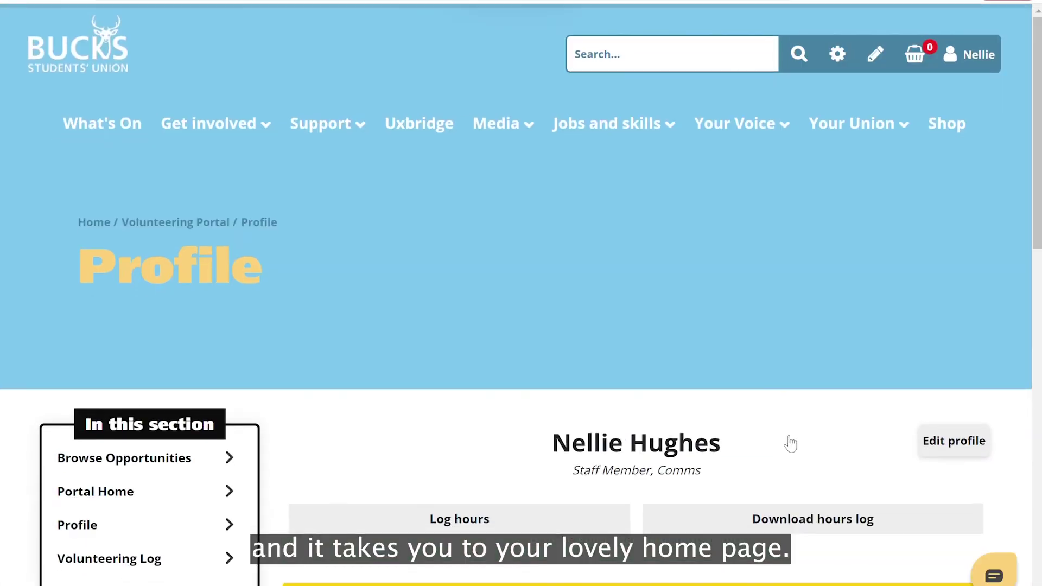
Step: Review the award progress section on the volunteer profile, including the hours details of the Bronze award
{"action": "scroll", "coordinate": [790, 444], "scroll_direction": "down", "scroll_amount": 3}
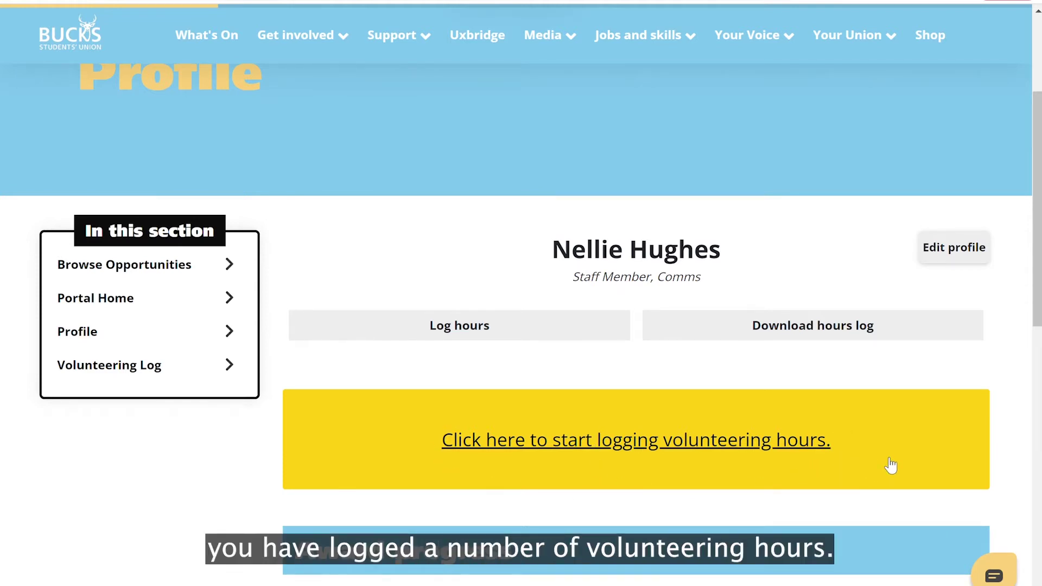
{"action": "scroll", "coordinate": [890, 465], "scroll_direction": "down", "scroll_amount": 5}
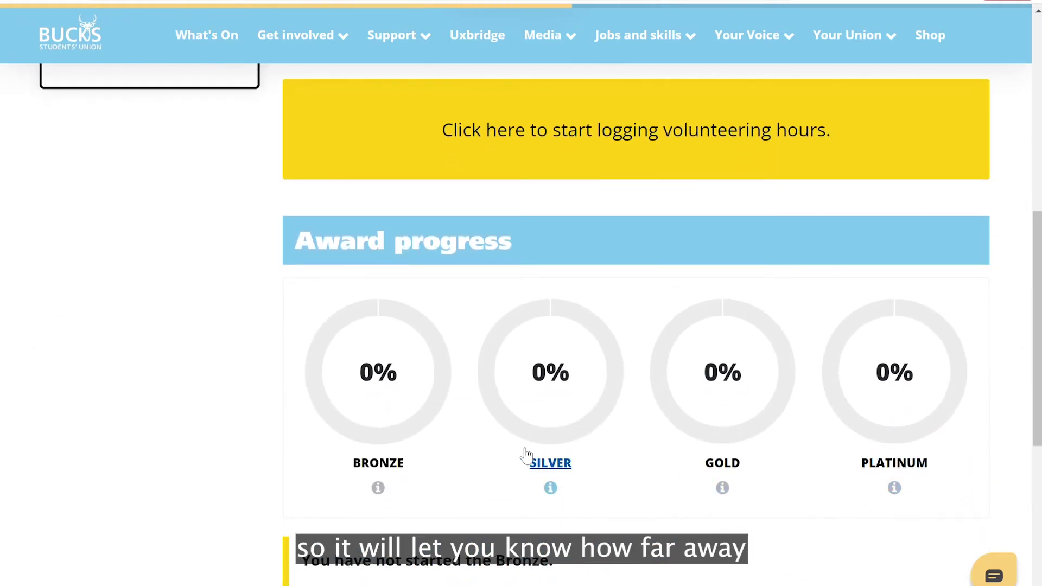
{"action": "left_click", "coordinate": [378, 485]}
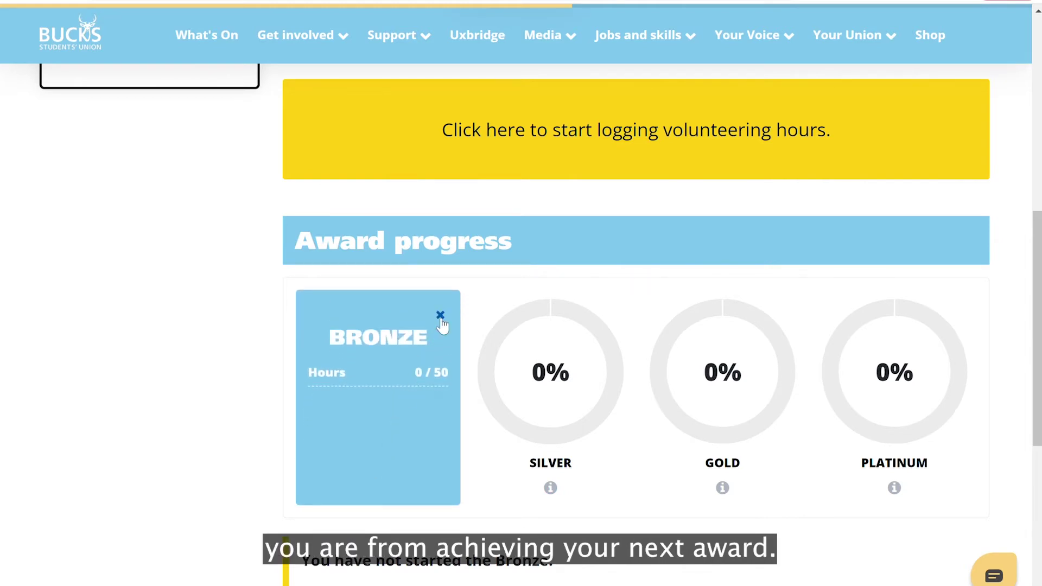
{"action": "left_click", "coordinate": [440, 317]}
Step: Start logging volunteering hours from the profile and open the Club & Society section of the volunteering log
{"action": "scroll", "coordinate": [453, 374], "scroll_direction": "up", "scroll_amount": 5}
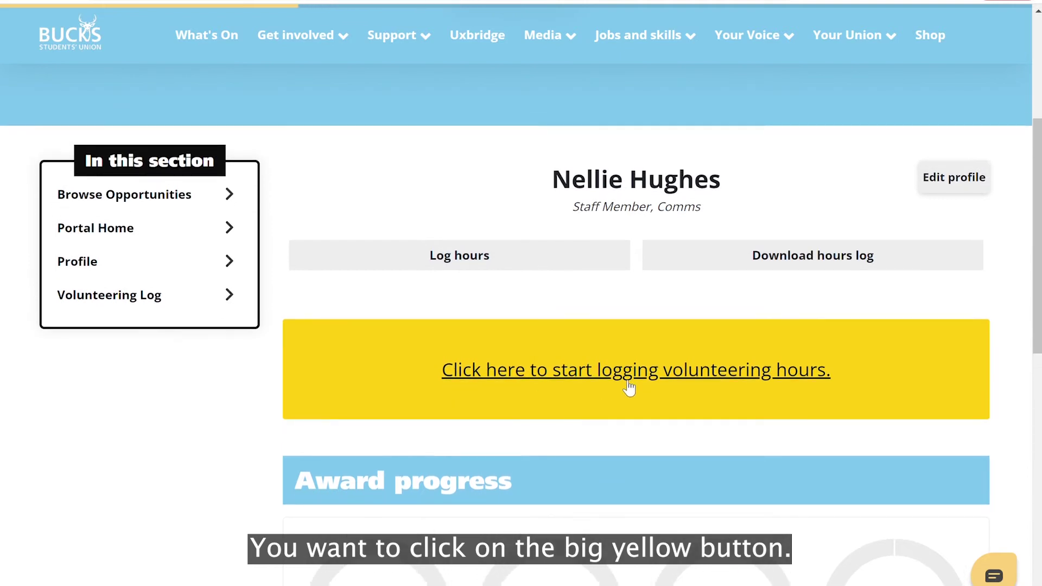
{"action": "left_click", "coordinate": [628, 386]}
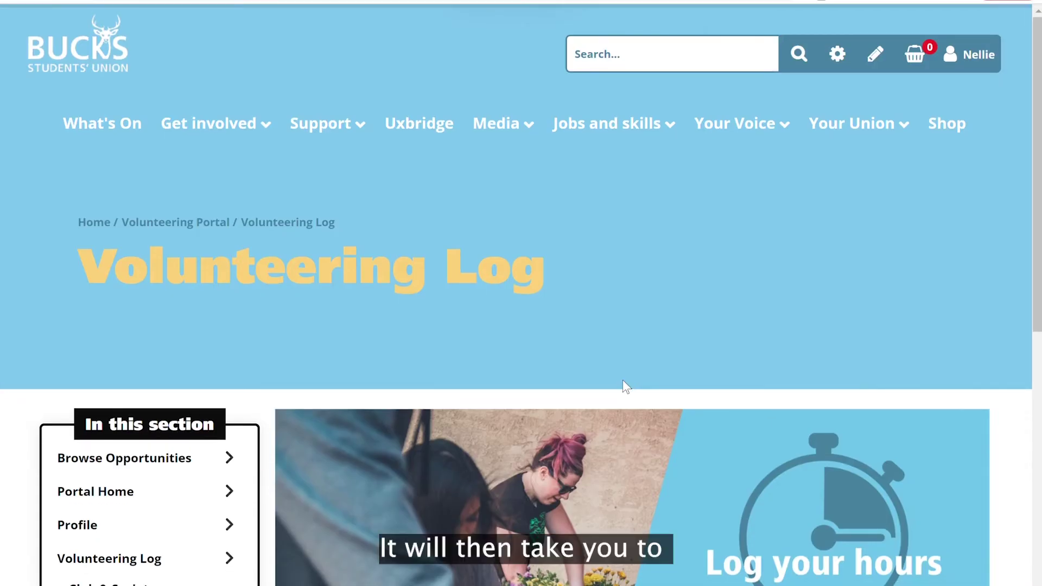
{"action": "scroll", "coordinate": [628, 386], "scroll_direction": "down", "scroll_amount": 5}
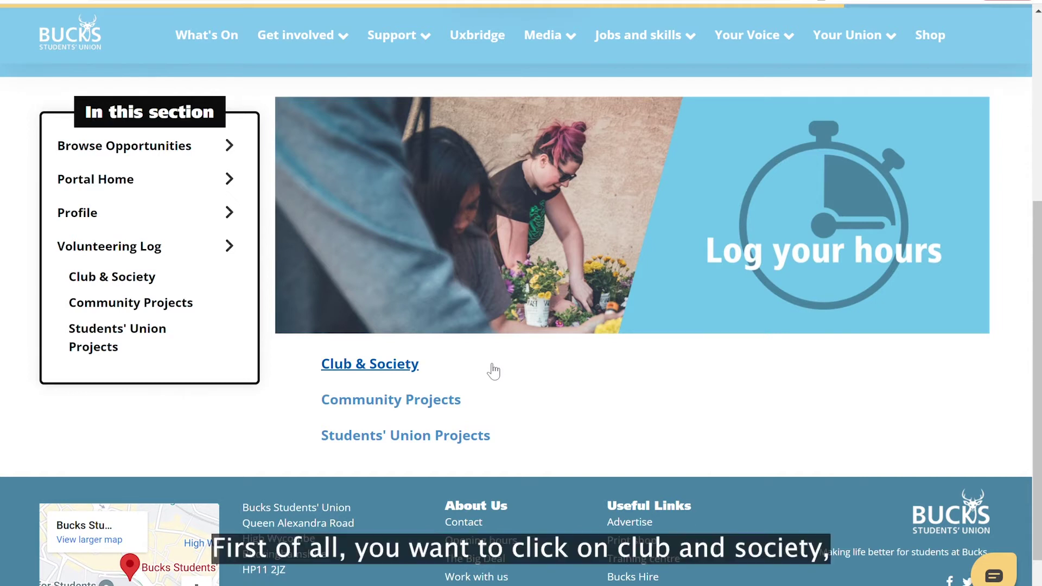
{"action": "left_click", "coordinate": [399, 364]}
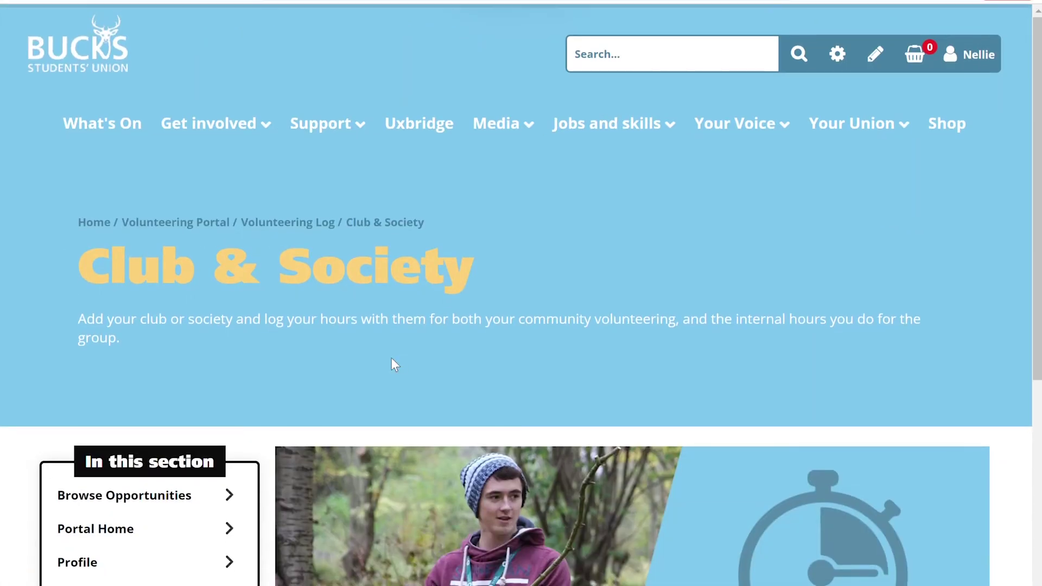
{"action": "scroll", "coordinate": [586, 378], "scroll_direction": "down", "scroll_amount": 2}
{"action": "scroll", "coordinate": [586, 379], "scroll_direction": "down", "scroll_amount": 5}
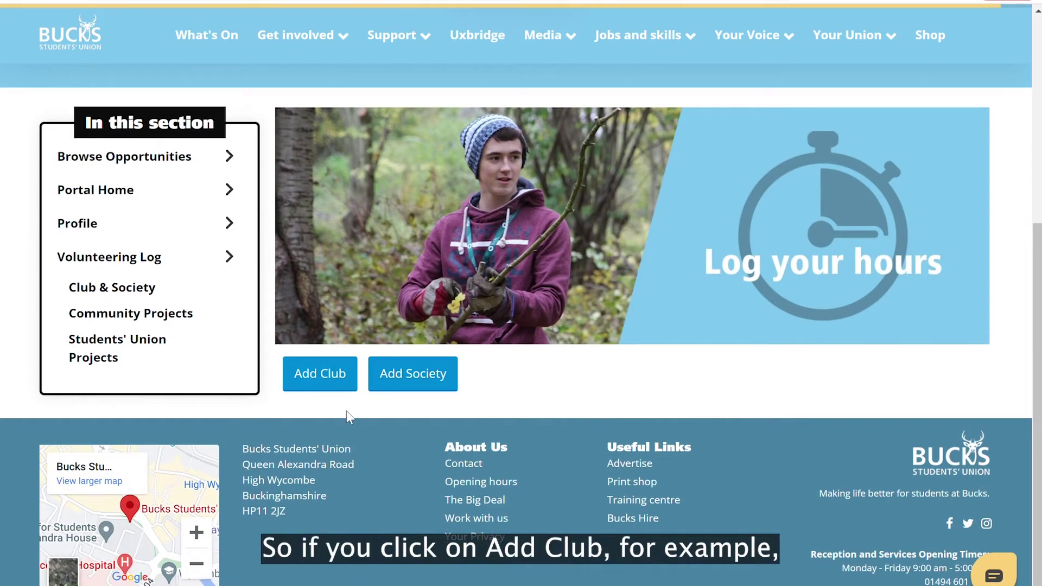
Step: Add a club entry with type Community, club Bucks FC and start date 01/09/2022, leaving the end date empty
{"action": "left_click", "coordinate": [321, 373]}
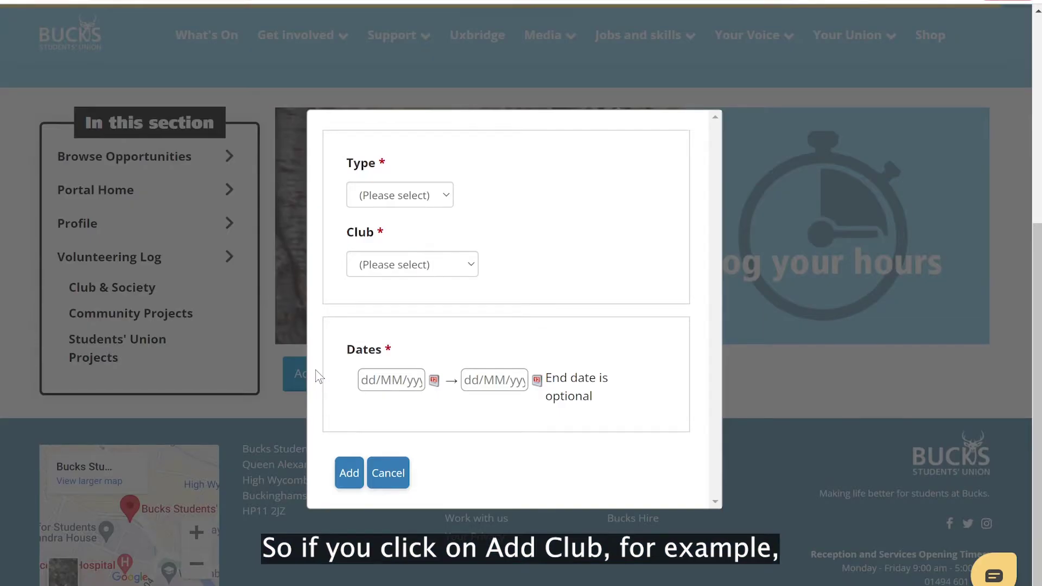
{"action": "left_click", "coordinate": [429, 201]}
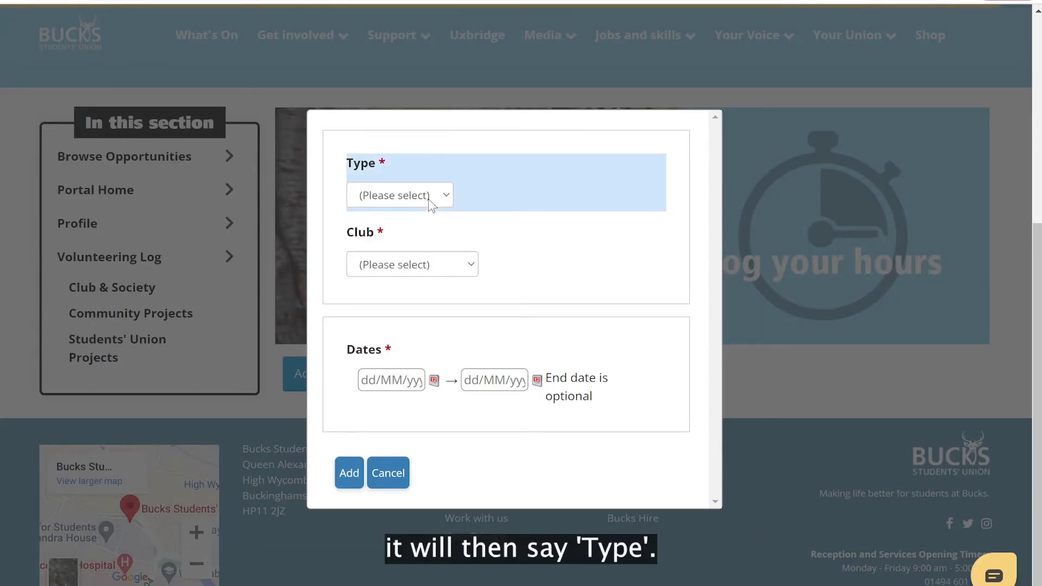
{"action": "left_click", "coordinate": [422, 234]}
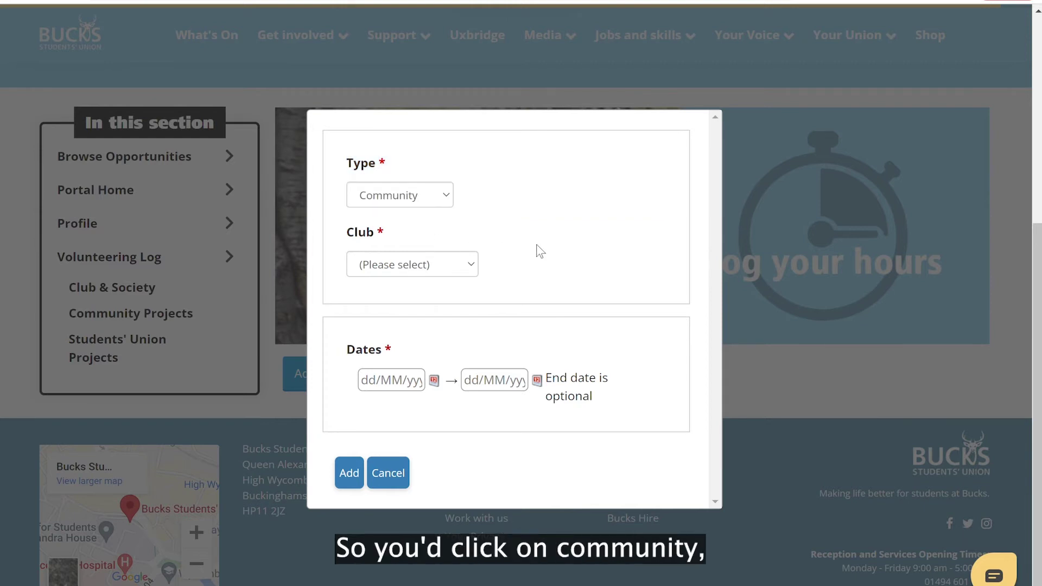
{"action": "left_click", "coordinate": [445, 274]}
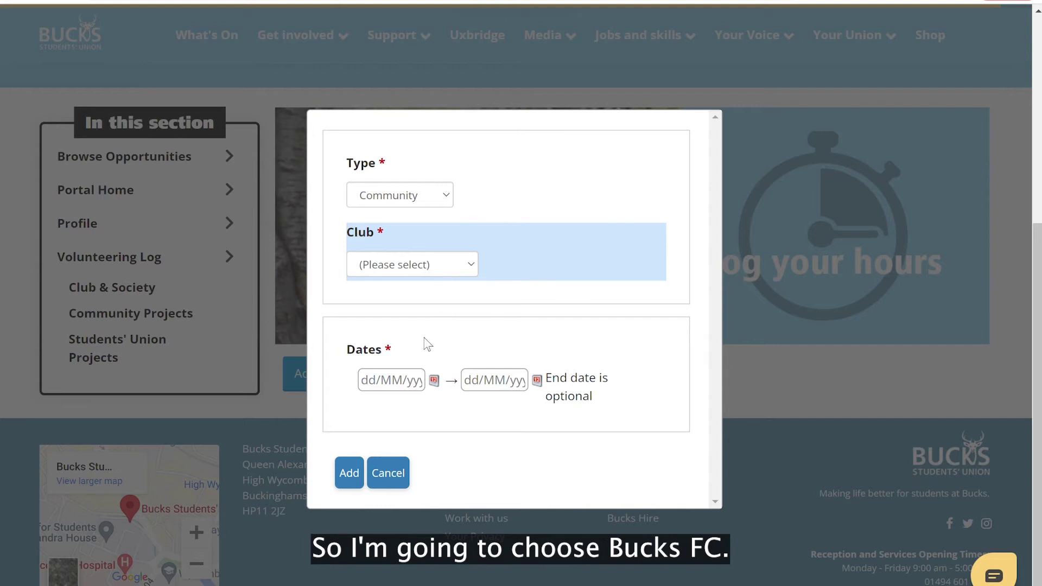
{"action": "left_click", "coordinate": [421, 359]}
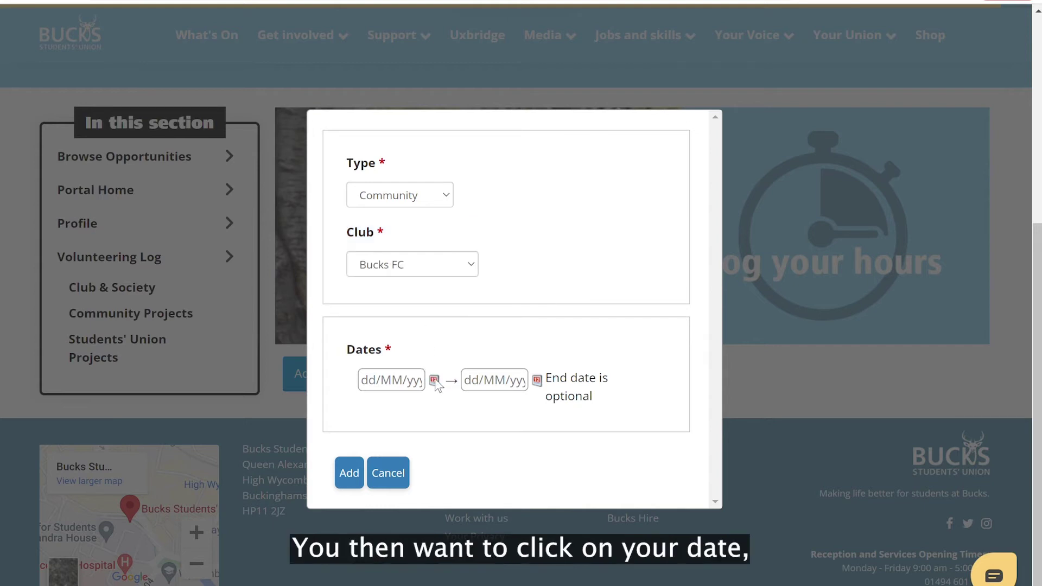
{"action": "left_click", "coordinate": [433, 379]}
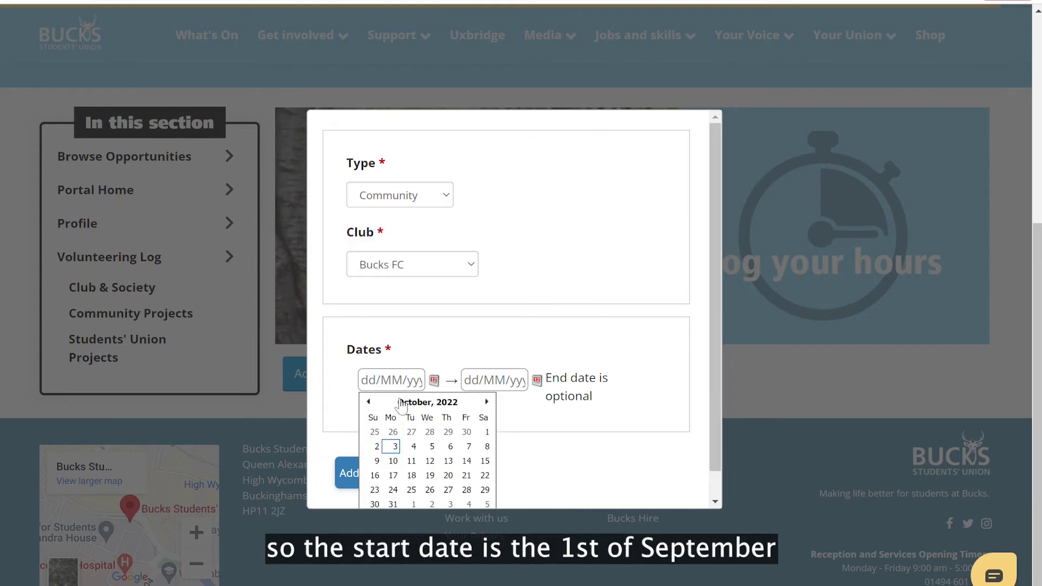
{"action": "left_click", "coordinate": [370, 402]}
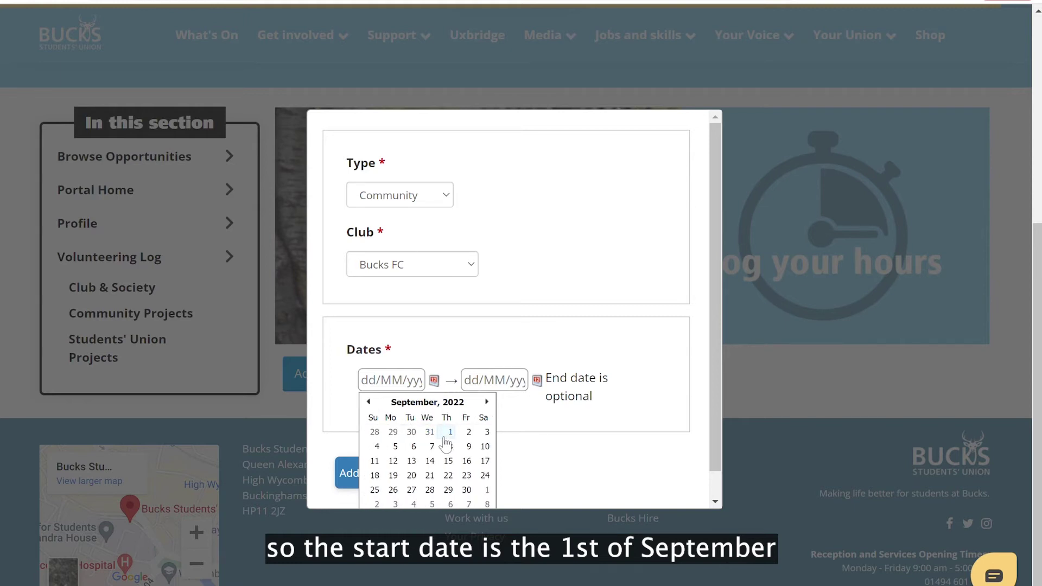
{"action": "left_click", "coordinate": [453, 437]}
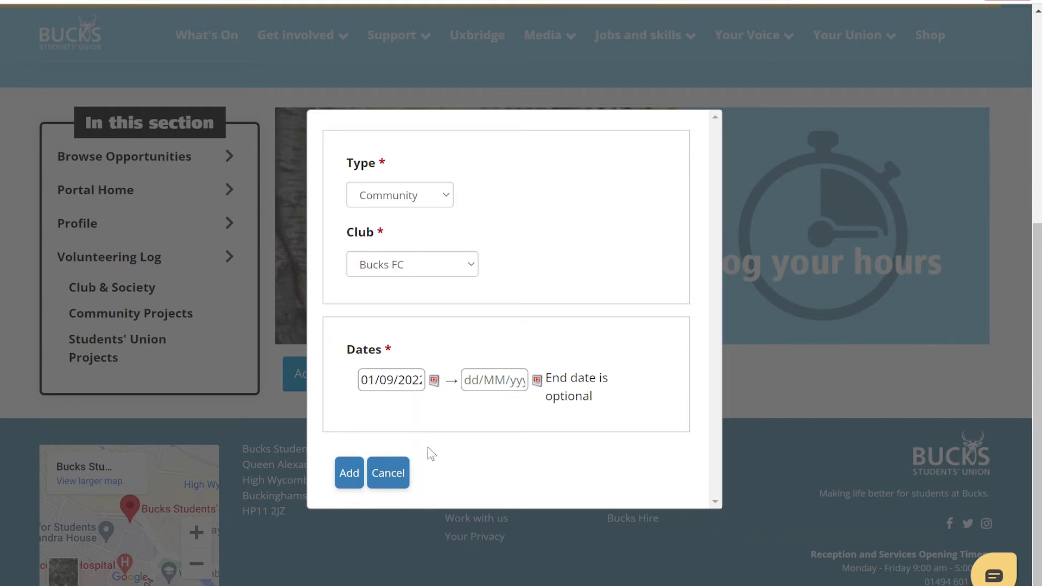
{"action": "left_click", "coordinate": [349, 472]}
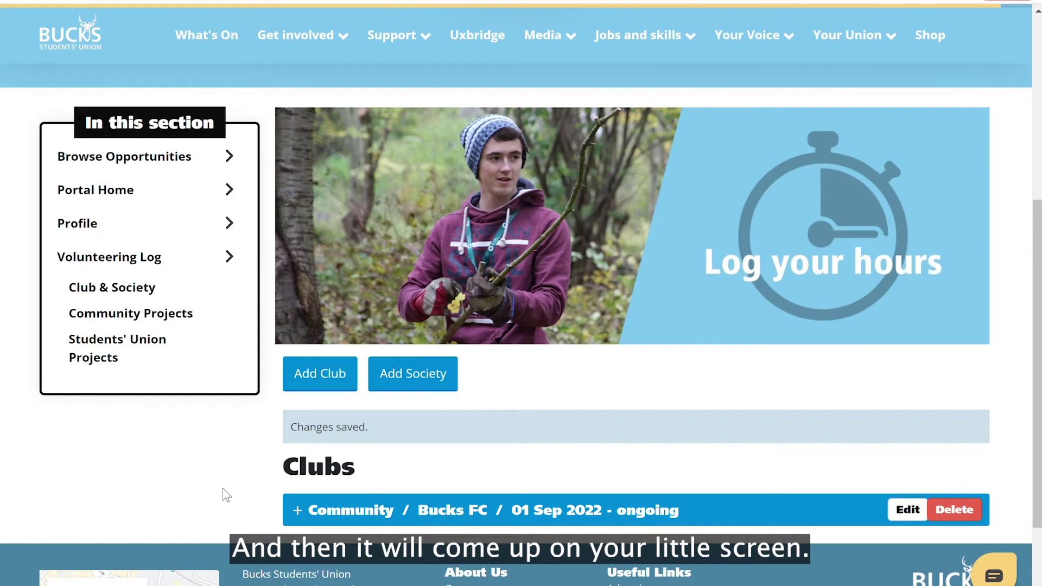
Step: Start an hours log under the Bucks FC community entry with the activity description "One Can trust"
{"action": "scroll", "coordinate": [217, 492], "scroll_direction": "down", "scroll_amount": 1}
{"action": "scroll", "coordinate": [206, 494], "scroll_direction": "down", "scroll_amount": 1}
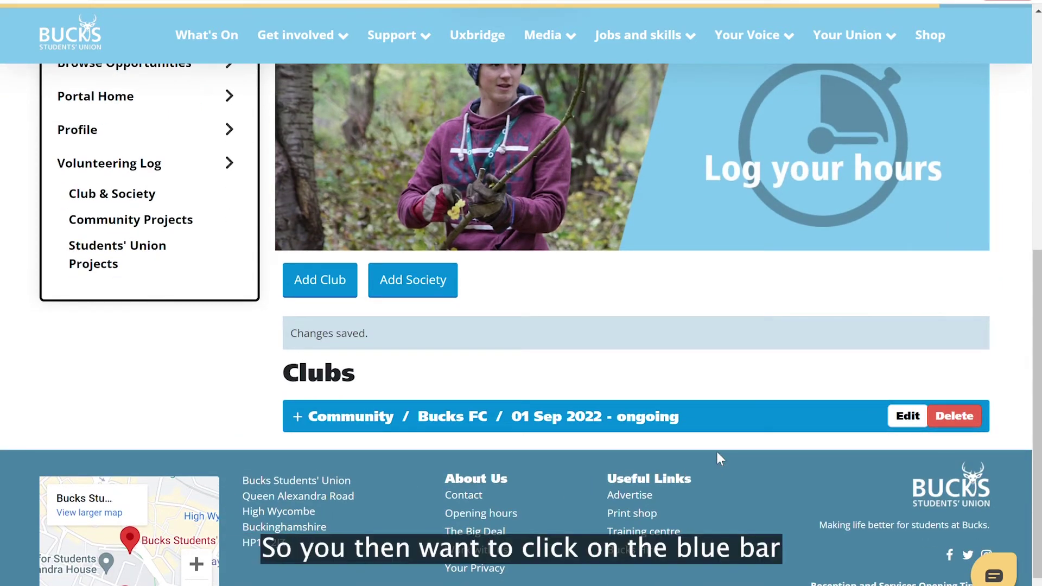
{"action": "left_click", "coordinate": [697, 428]}
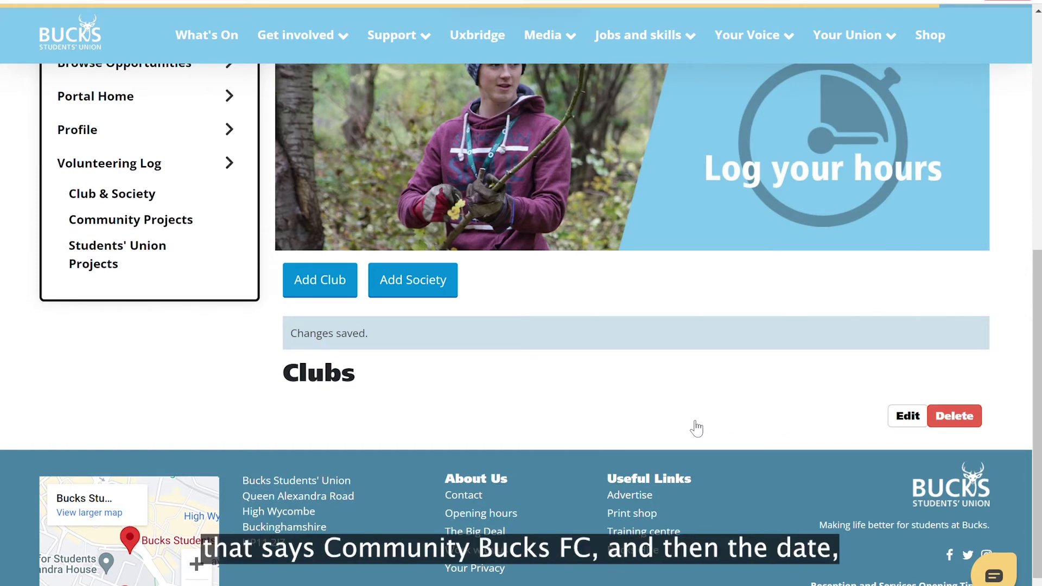
{"action": "scroll", "coordinate": [280, 438], "scroll_direction": "down", "scroll_amount": 1}
{"action": "scroll", "coordinate": [280, 438], "scroll_direction": "down", "scroll_amount": 1}
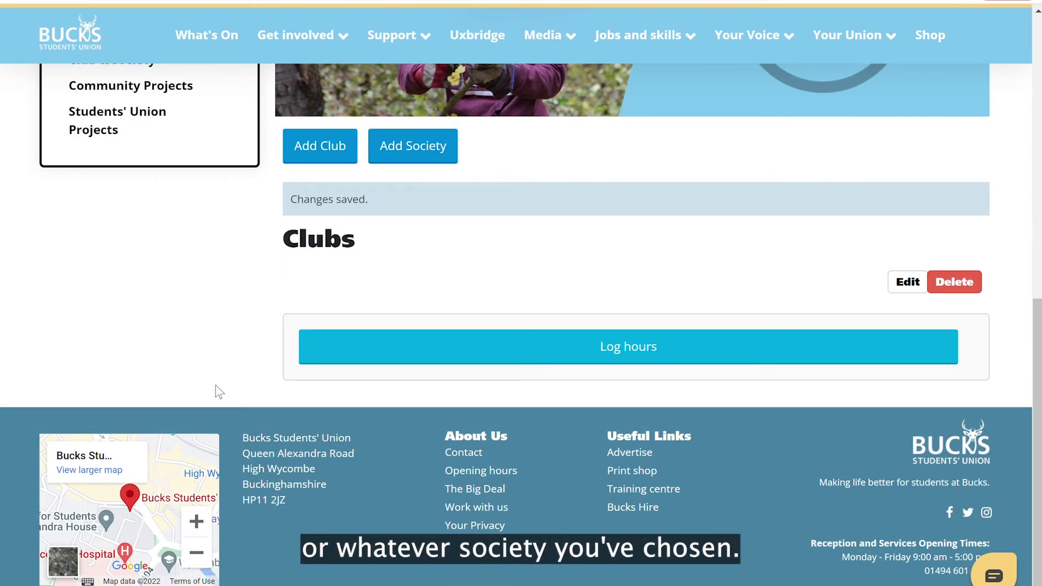
{"action": "left_click", "coordinate": [422, 344]}
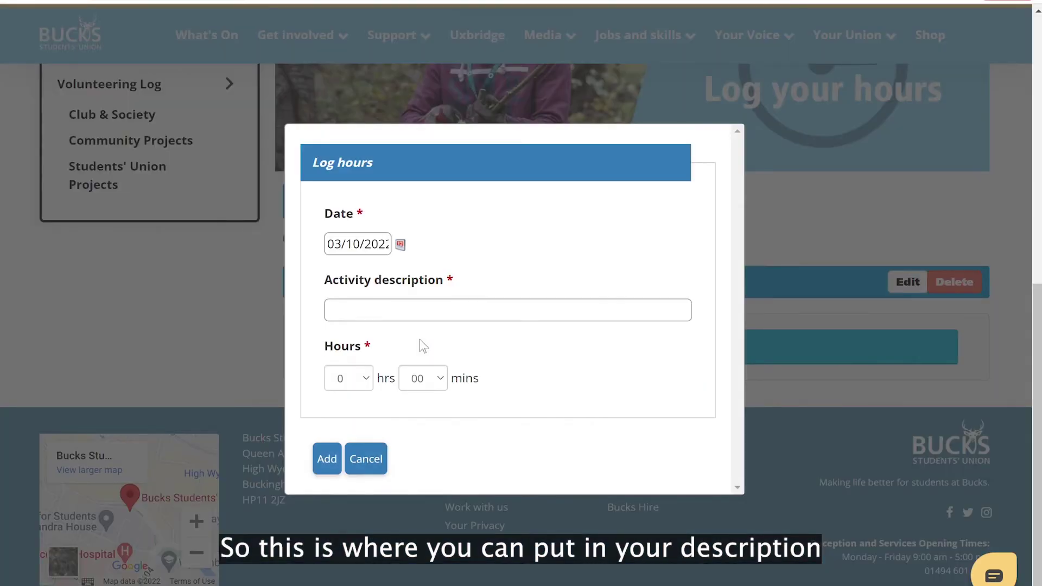
{"action": "left_click", "coordinate": [406, 318]}
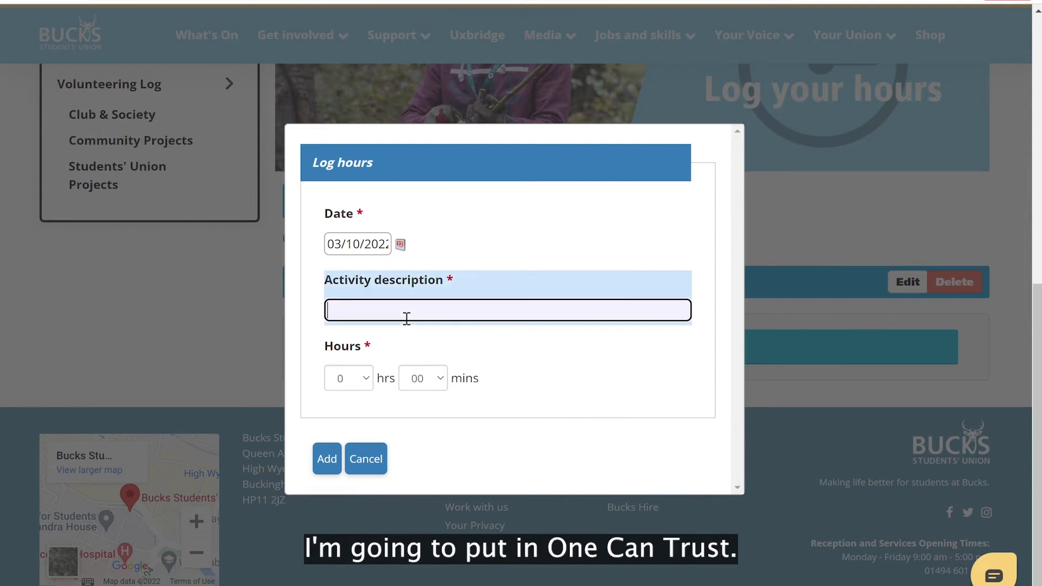
{"action": "type", "text": "One Can trust"}
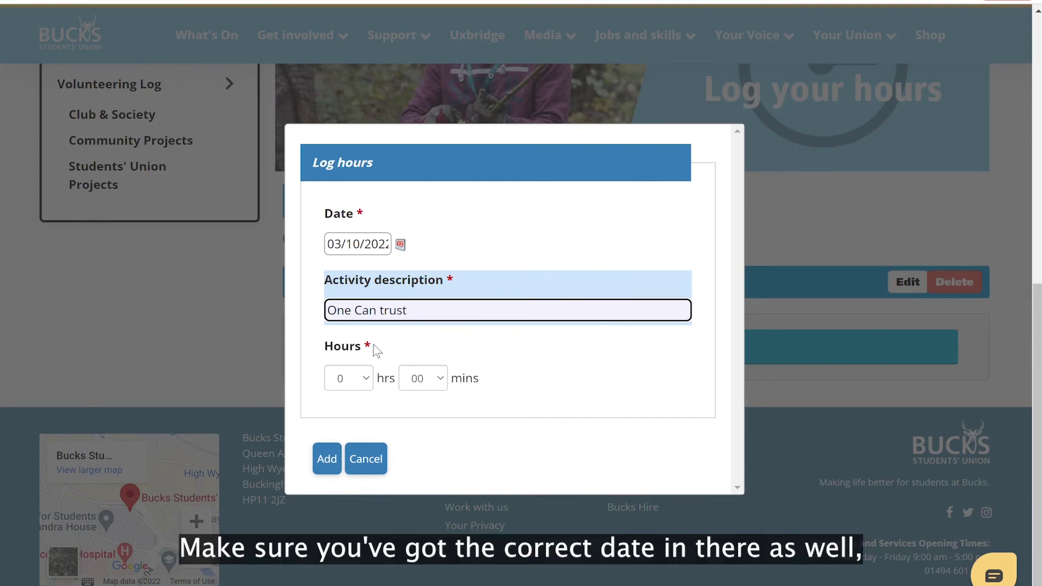
Step: Date the hours log 02/10/2022, set its duration to 4 hours and add it
{"action": "left_click", "coordinate": [400, 245]}
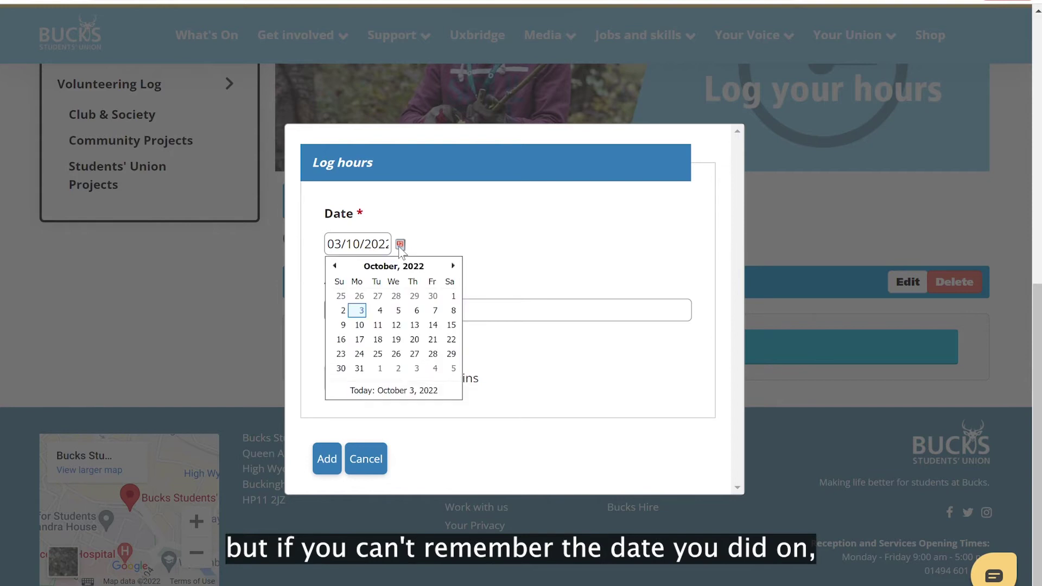
{"action": "left_click", "coordinate": [343, 310]}
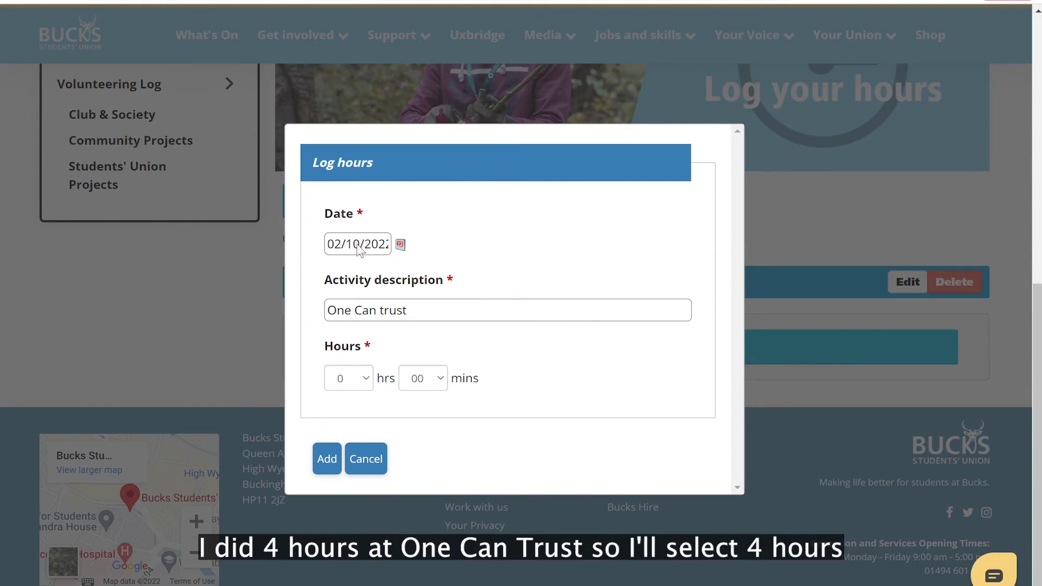
{"action": "key", "text": "4"}
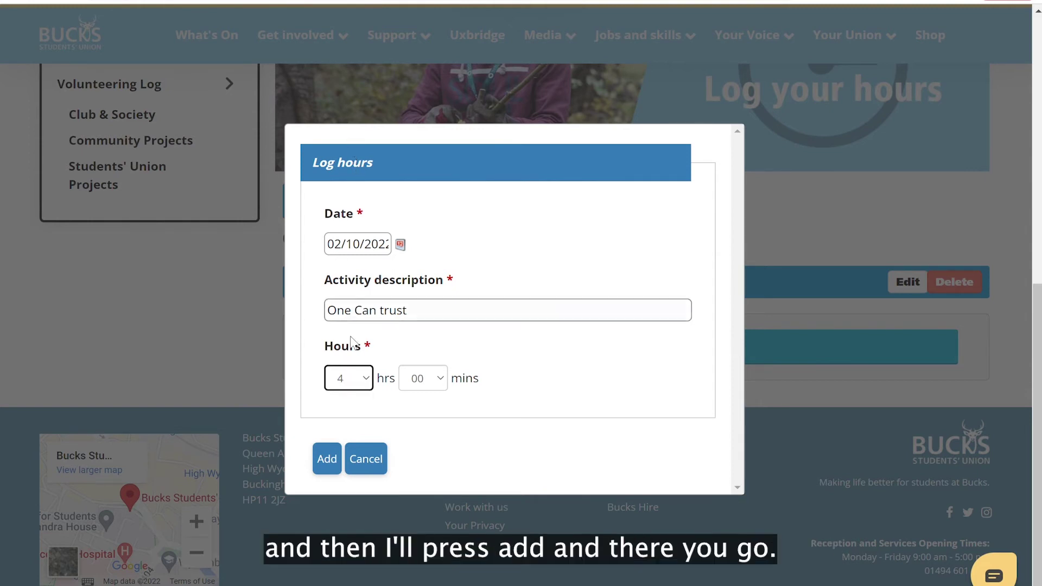
{"action": "left_click", "coordinate": [327, 459]}
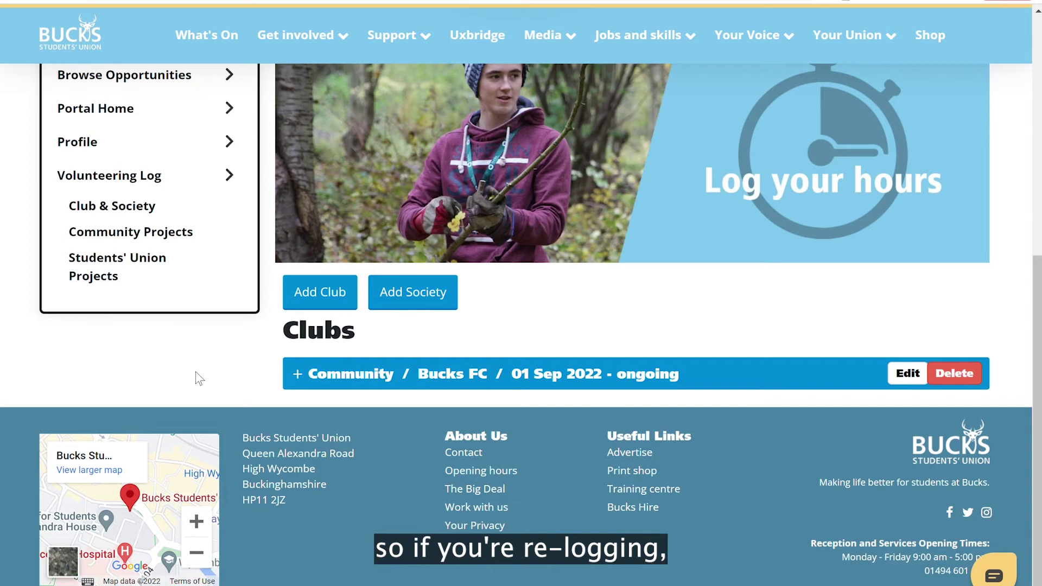
Step: Expand the Bucks FC community entry to view its logged hours, and inspect a blank hours form without saving it
{"action": "scroll", "coordinate": [198, 377], "scroll_direction": "up", "scroll_amount": 2}
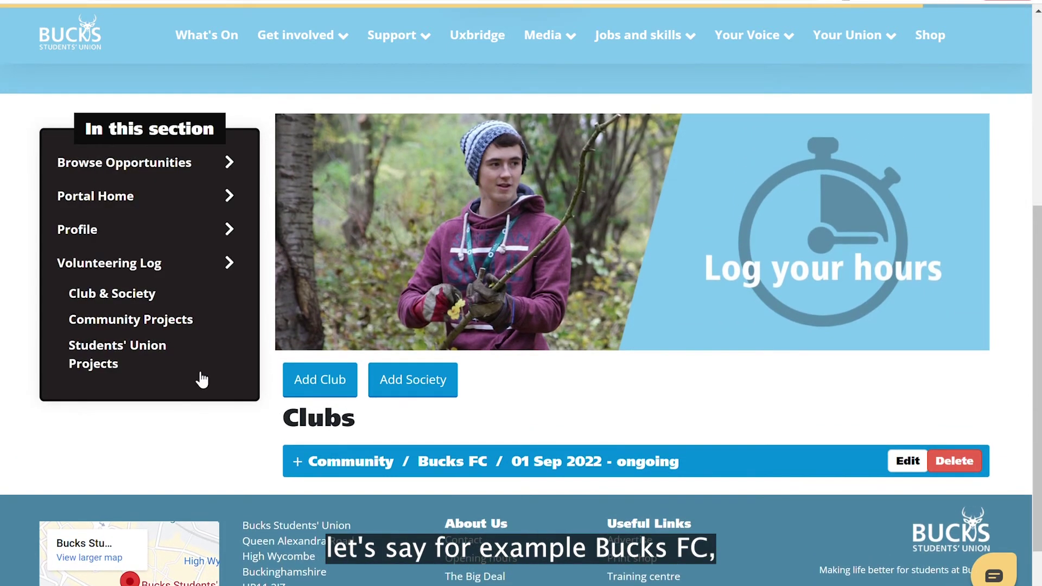
{"action": "left_click", "coordinate": [380, 467]}
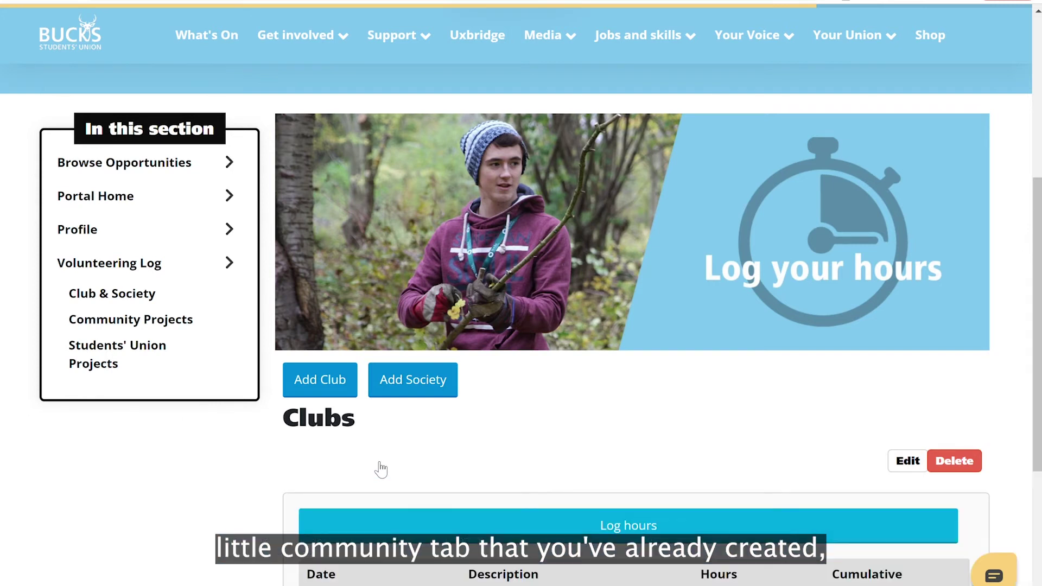
{"action": "scroll", "coordinate": [378, 468], "scroll_direction": "down", "scroll_amount": 1}
{"action": "scroll", "coordinate": [378, 468], "scroll_direction": "down", "scroll_amount": 2}
{"action": "left_click", "coordinate": [644, 383]}
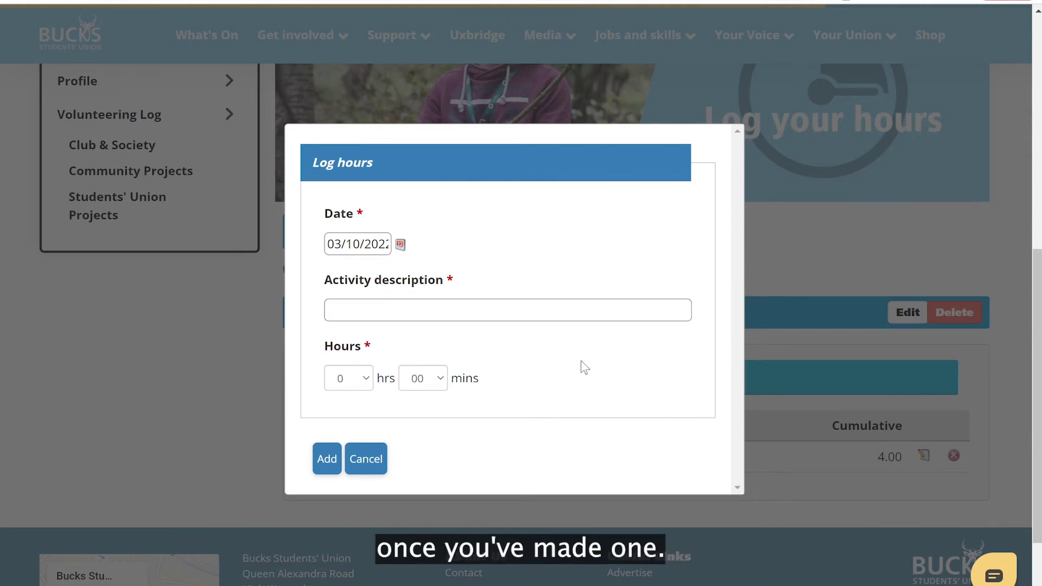
{"action": "left_click", "coordinate": [379, 460]}
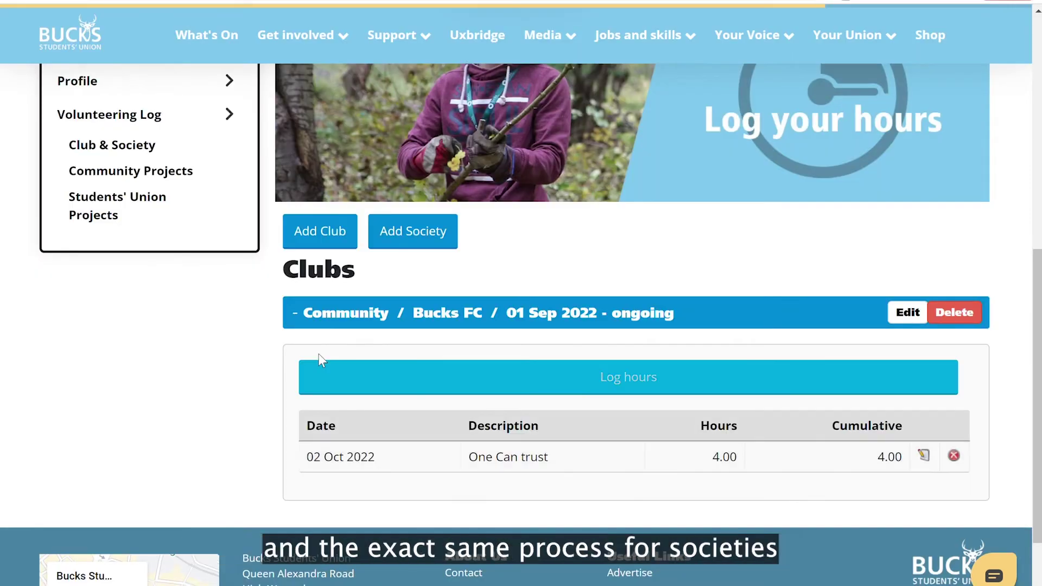
Step: Go back to the Volunteering Log overview and open its Community Projects page
{"action": "scroll", "coordinate": [318, 354], "scroll_direction": "up", "scroll_amount": 2}
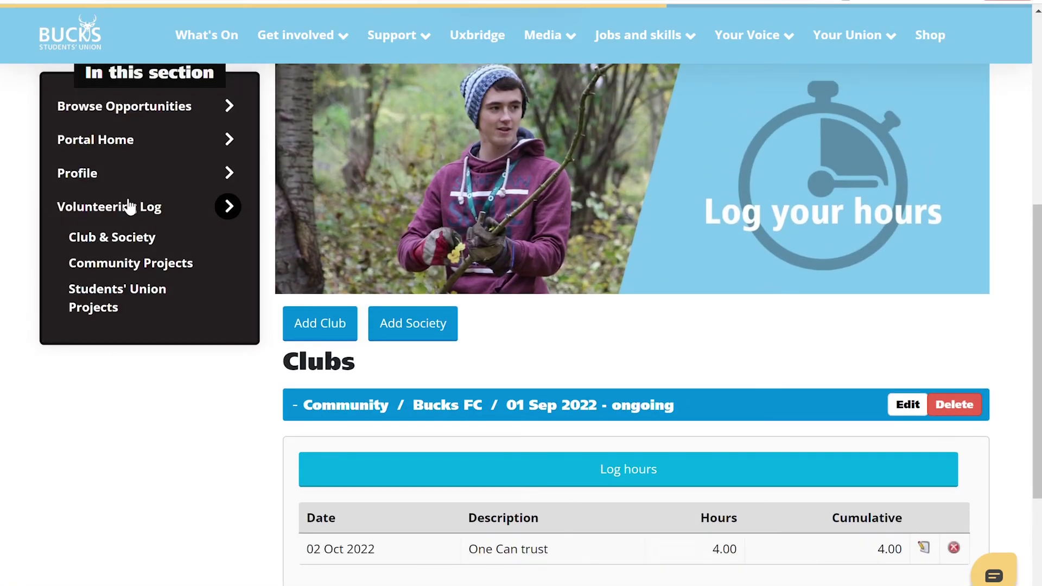
{"action": "left_click", "coordinate": [129, 206]}
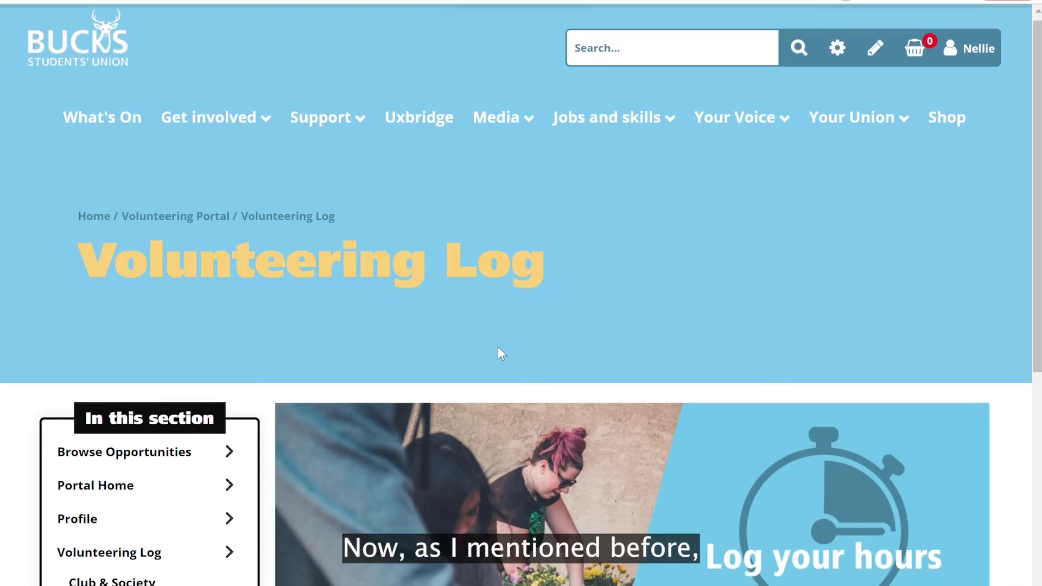
{"action": "scroll", "coordinate": [497, 346], "scroll_direction": "down", "scroll_amount": 5}
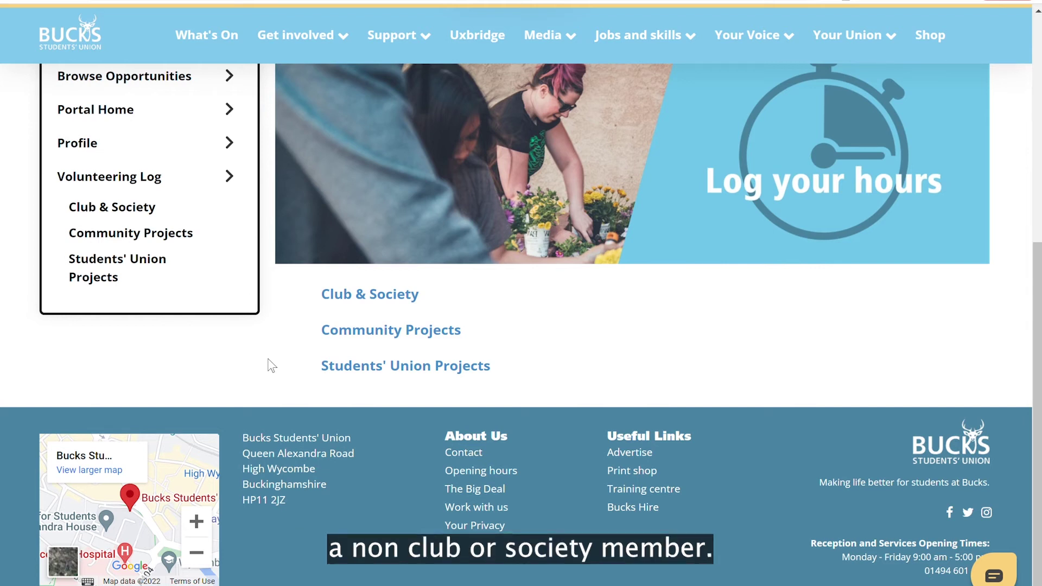
{"action": "left_click", "coordinate": [338, 339]}
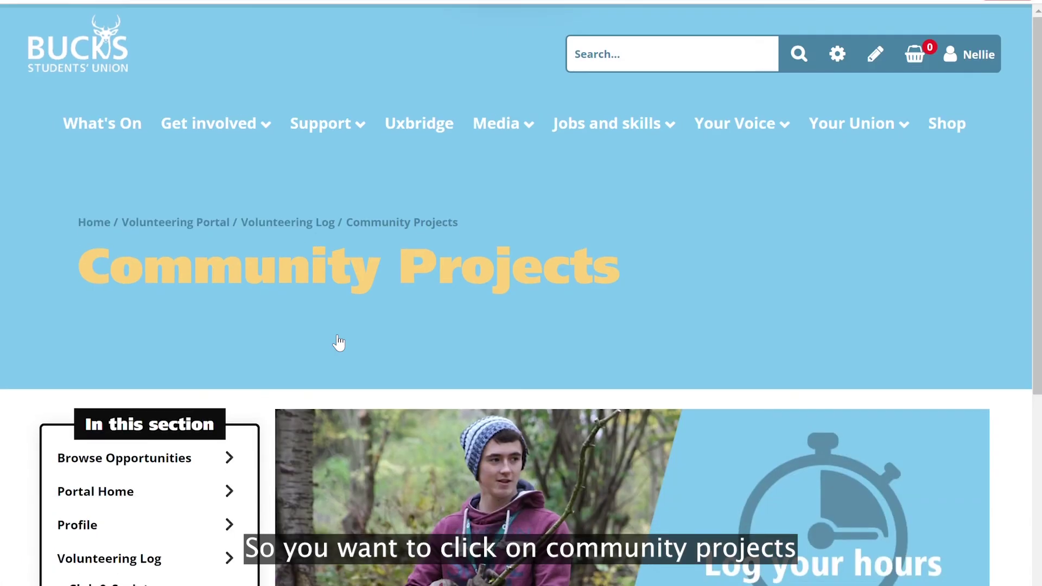
{"action": "scroll", "coordinate": [473, 394], "scroll_direction": "down", "scroll_amount": 3}
{"action": "scroll", "coordinate": [471, 387], "scroll_direction": "down", "scroll_amount": 2}
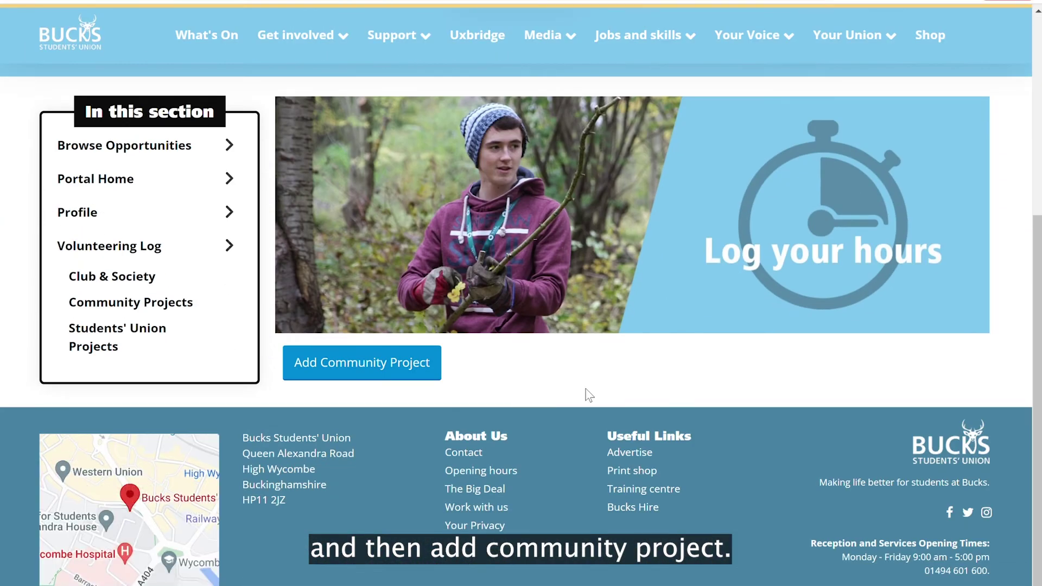
Step: Add a community project named "One Can Trust" with start date 01/09/2022, leaving the end date empty
{"action": "left_click", "coordinate": [389, 373]}
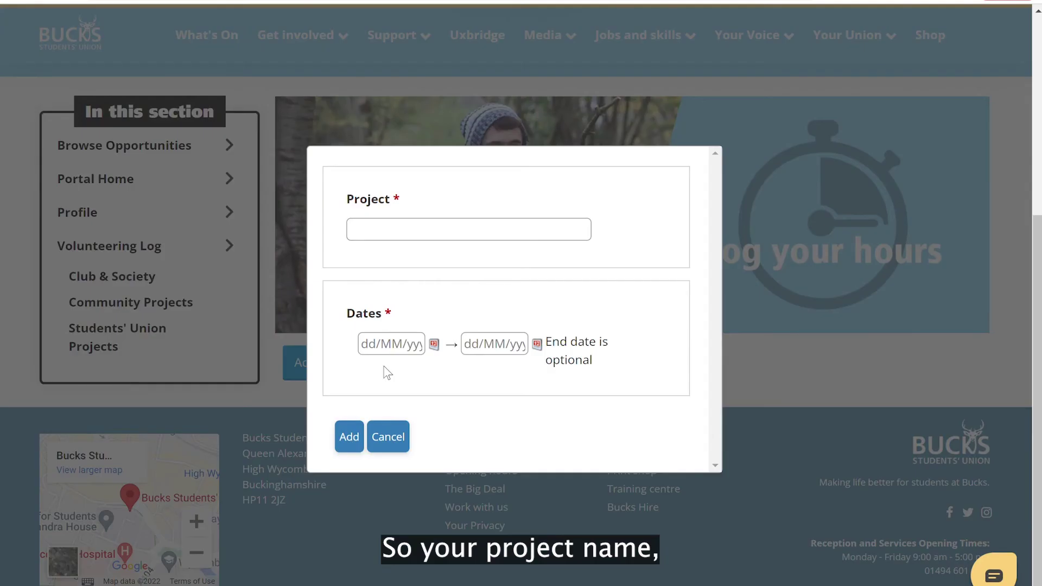
{"action": "left_click", "coordinate": [457, 234]}
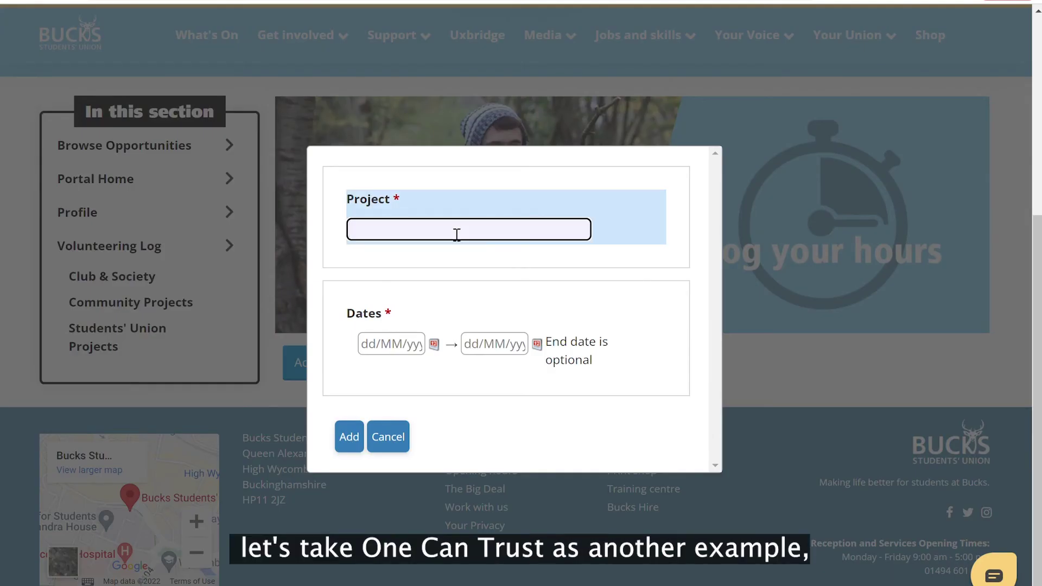
{"action": "type", "text": "One Can Trust"}
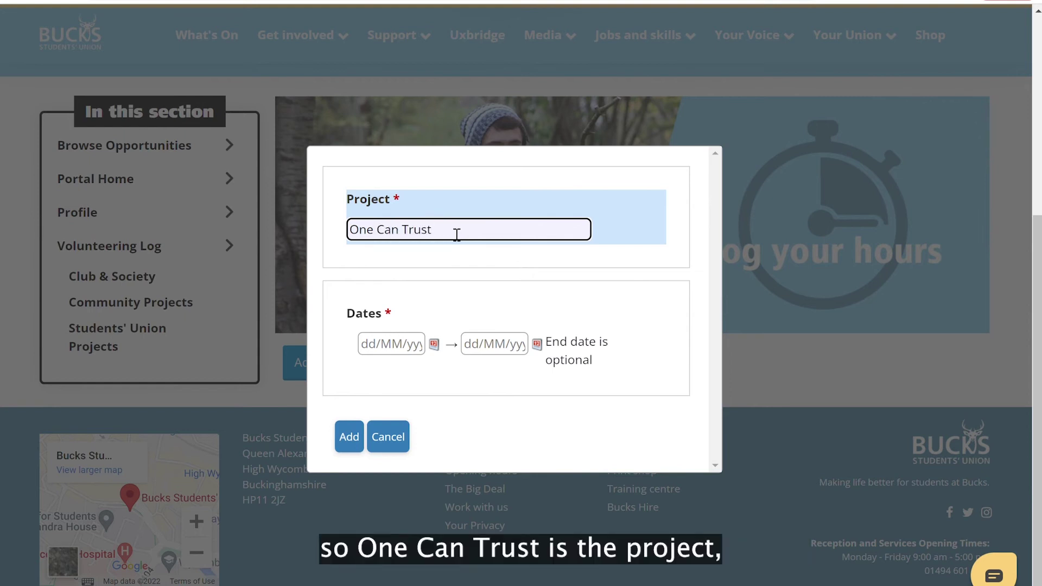
{"action": "left_click", "coordinate": [433, 344]}
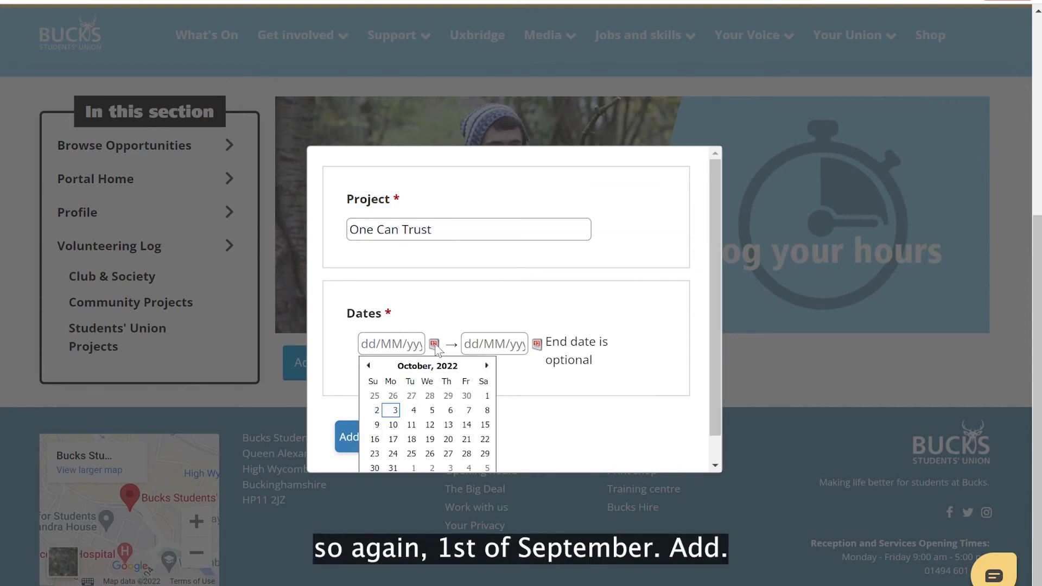
{"action": "left_click", "coordinate": [368, 365]}
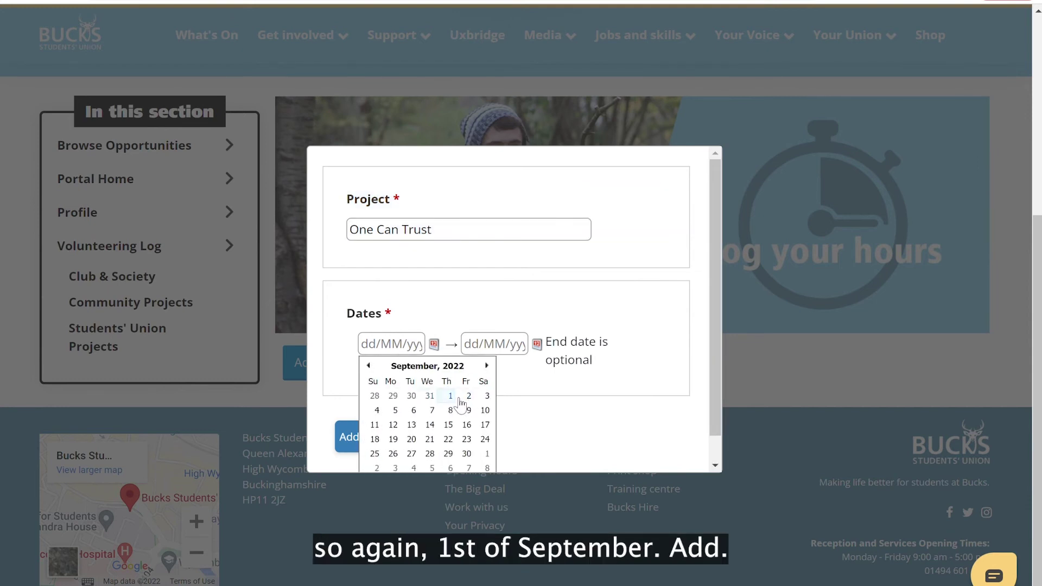
{"action": "left_click", "coordinate": [450, 397]}
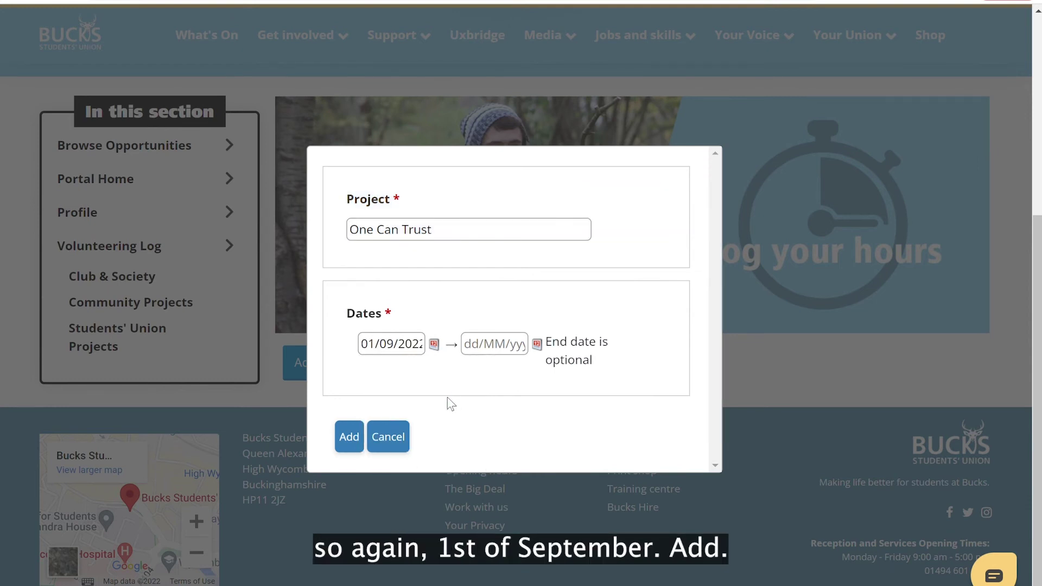
{"action": "left_click", "coordinate": [363, 442]}
Step: Expand the One Can Trust project entry, start an hours log under it and date the log 26/09/2022
{"action": "scroll", "coordinate": [607, 424], "scroll_direction": "down", "scroll_amount": 1}
{"action": "left_click", "coordinate": [568, 450]}
{"action": "scroll", "coordinate": [565, 449], "scroll_direction": "down", "scroll_amount": 2}
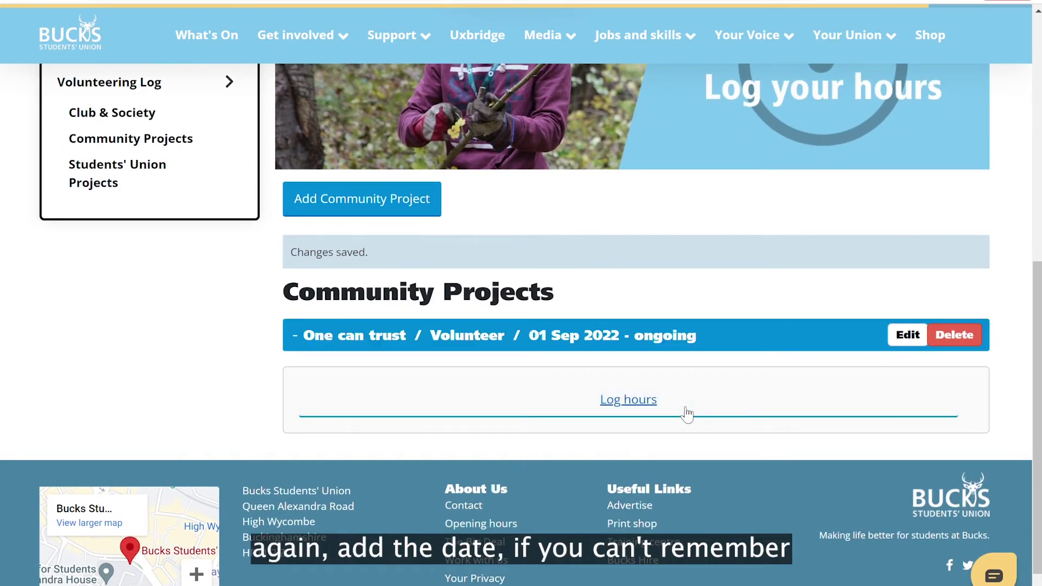
{"action": "left_click", "coordinate": [686, 414]}
{"action": "left_click", "coordinate": [400, 244]}
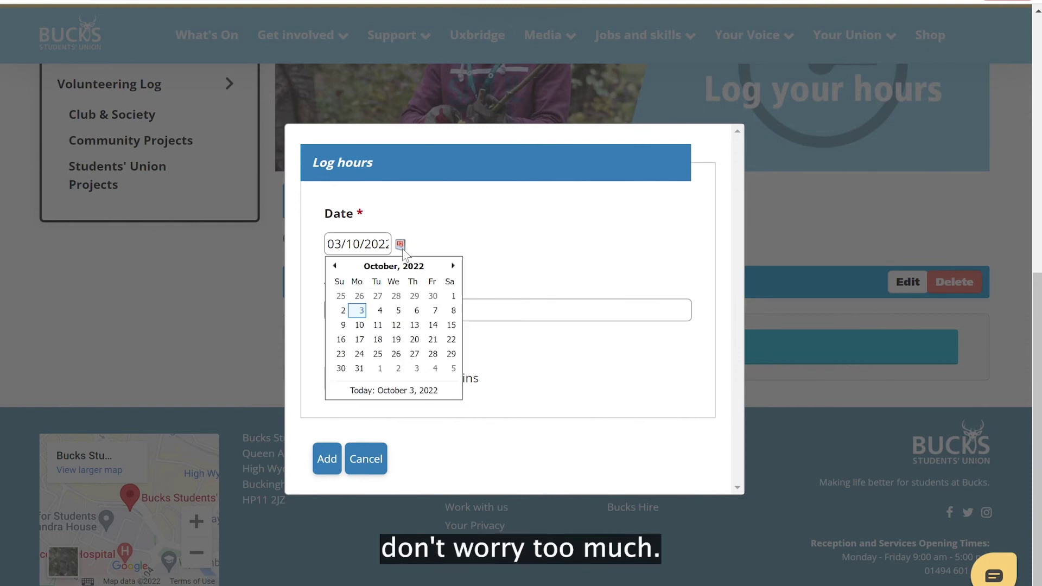
{"action": "left_click", "coordinate": [335, 265]}
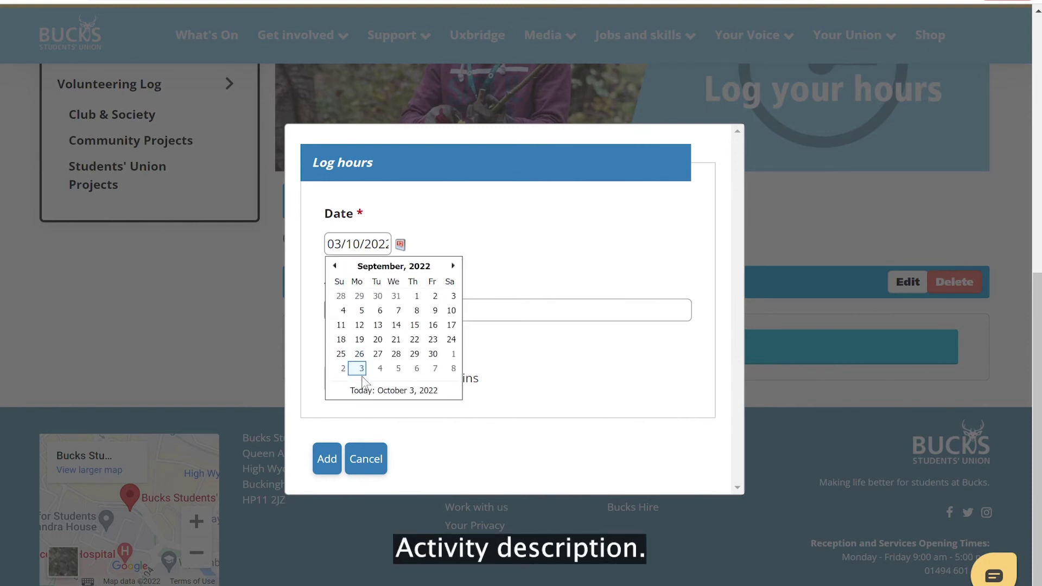
{"action": "left_click", "coordinate": [359, 354]}
Step: Describe the logged activity as "Bag Packing", set its duration to 2 hours and add the log
{"action": "left_click", "coordinate": [444, 321]}
{"action": "type", "text": "Bag Packing"}
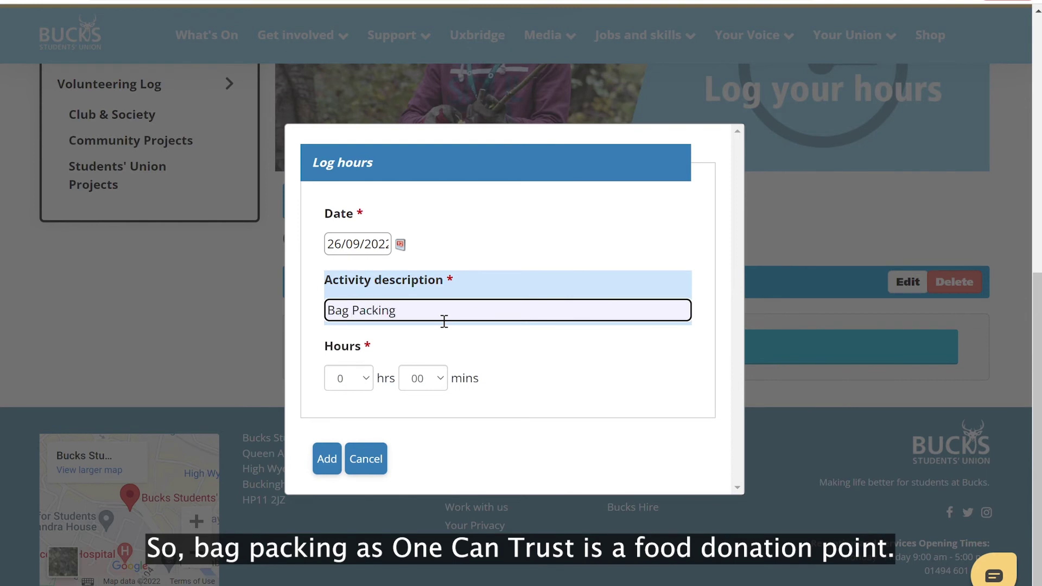
{"action": "left_click", "coordinate": [362, 383]}
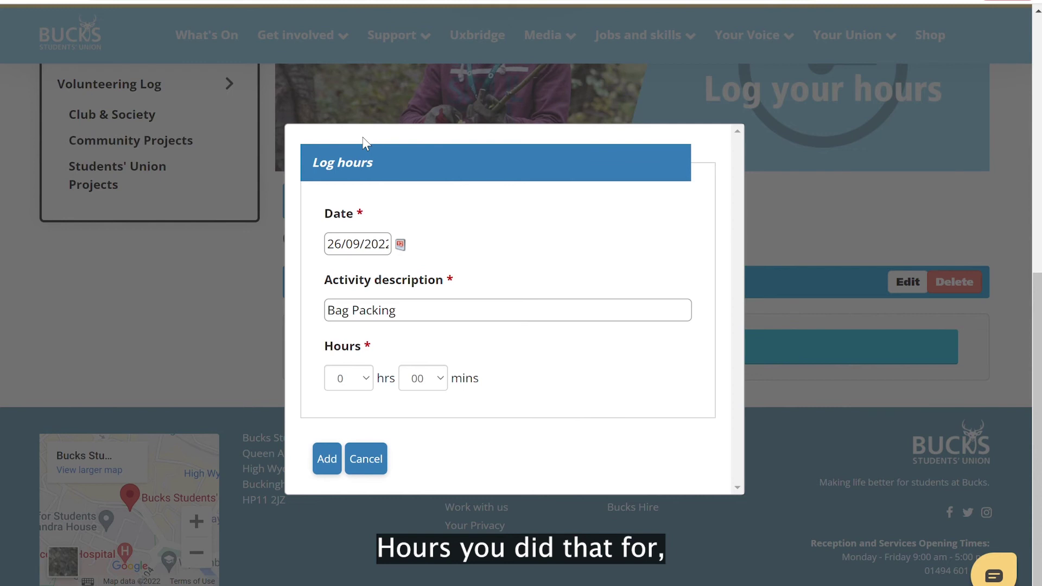
{"action": "key", "text": "2"}
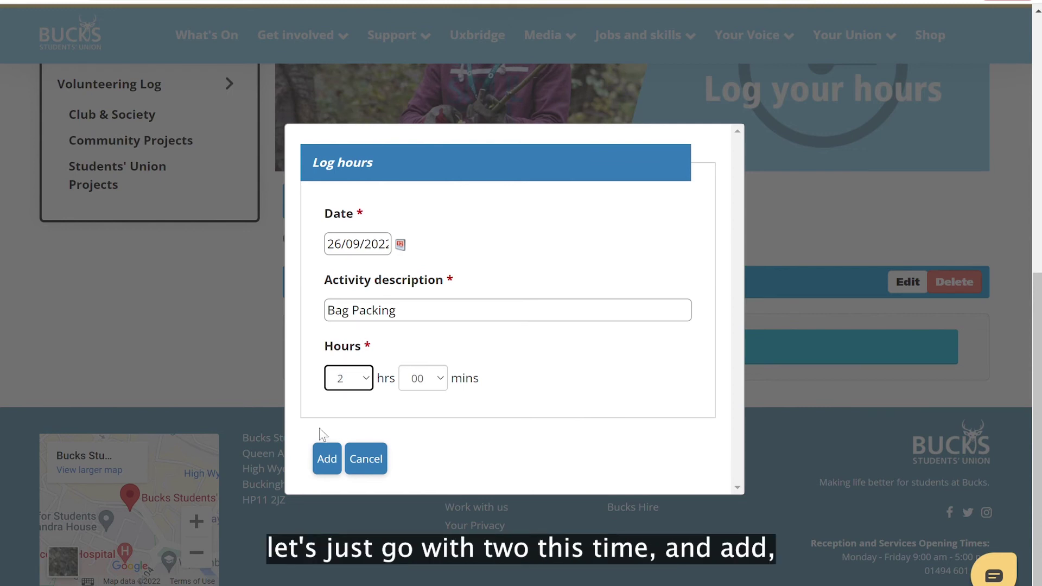
{"action": "left_click", "coordinate": [326, 472]}
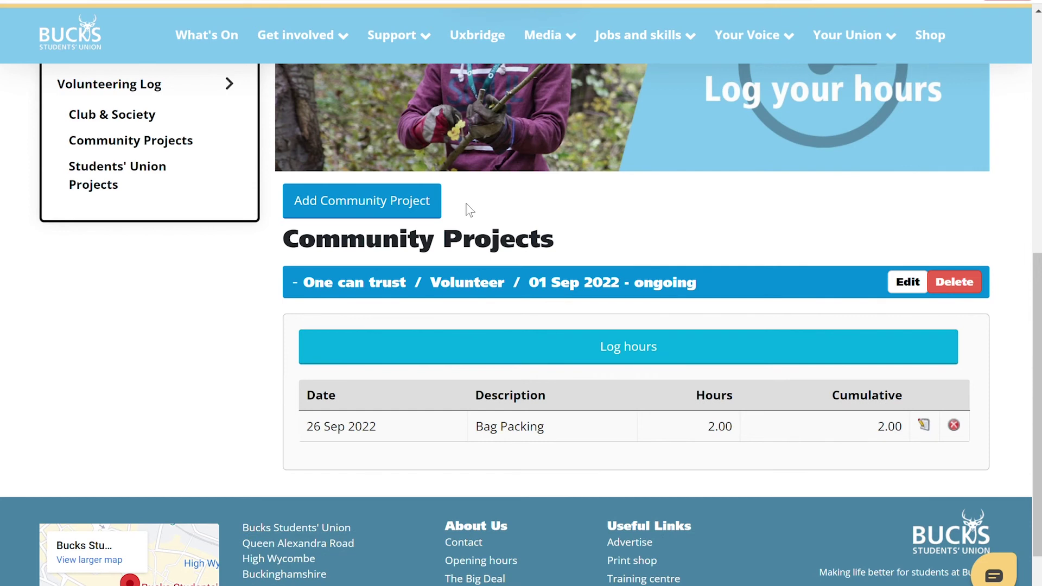
Step: Return to the Volunteering Log overview and open its Students' Union Projects page
{"action": "left_click", "coordinate": [118, 87]}
{"action": "scroll", "coordinate": [607, 321], "scroll_direction": "down", "scroll_amount": 8}
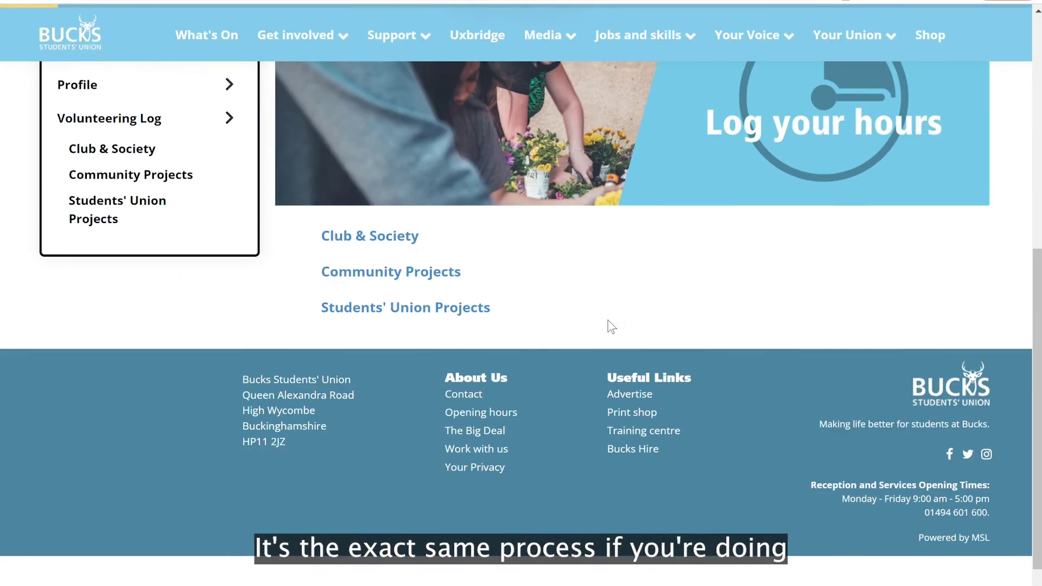
{"action": "scroll", "coordinate": [612, 326], "scroll_direction": "up", "scroll_amount": 1}
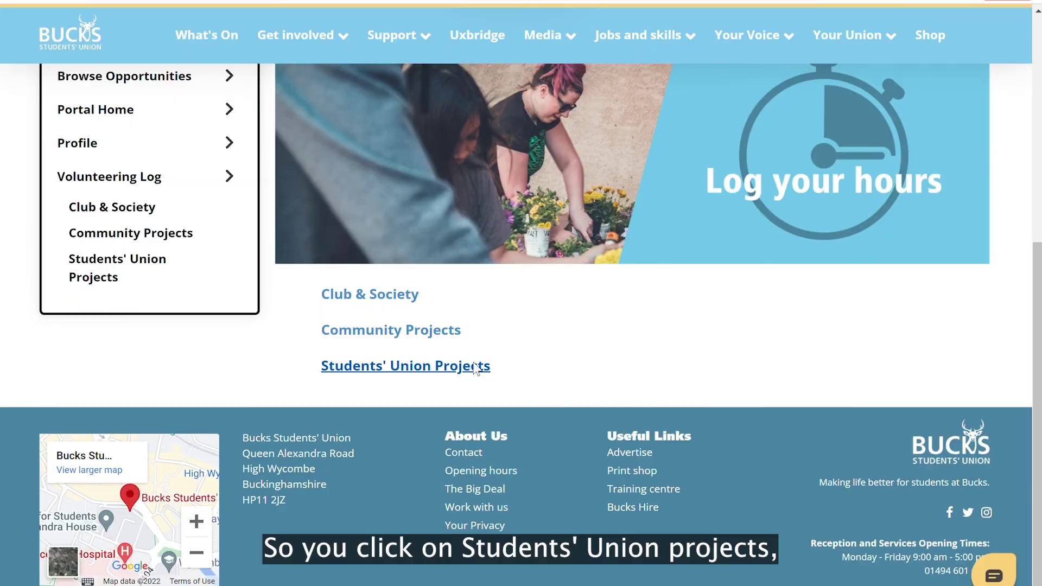
{"action": "left_click", "coordinate": [475, 367]}
{"action": "scroll", "coordinate": [350, 339], "scroll_direction": "down", "scroll_amount": 5}
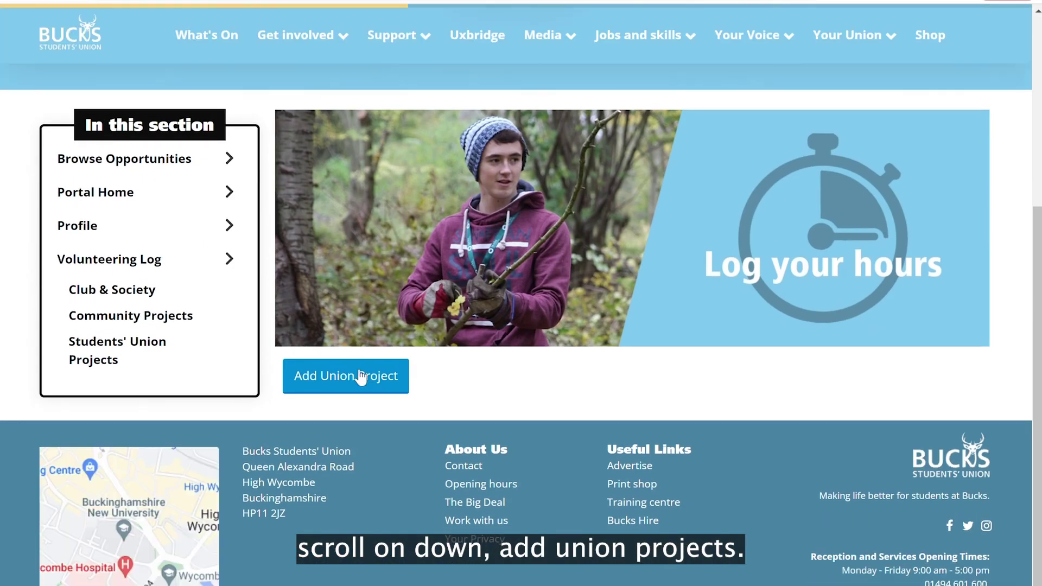
Step: Add a union project named "Campaigns Stall sitting" with start date 01/09/2022, leaving the end date empty
{"action": "left_click", "coordinate": [360, 374]}
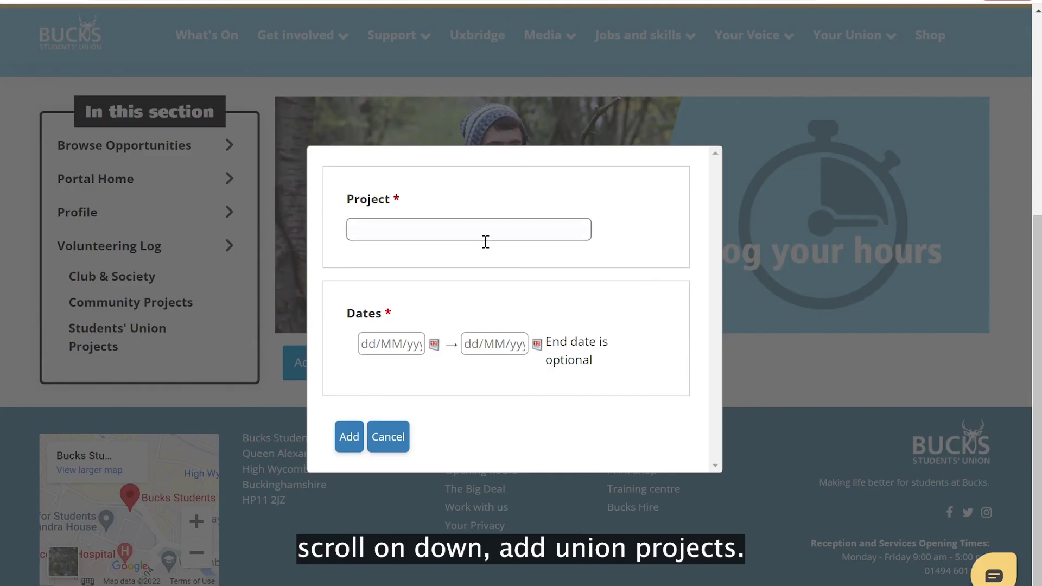
{"action": "triple_click", "coordinate": [486, 241]}
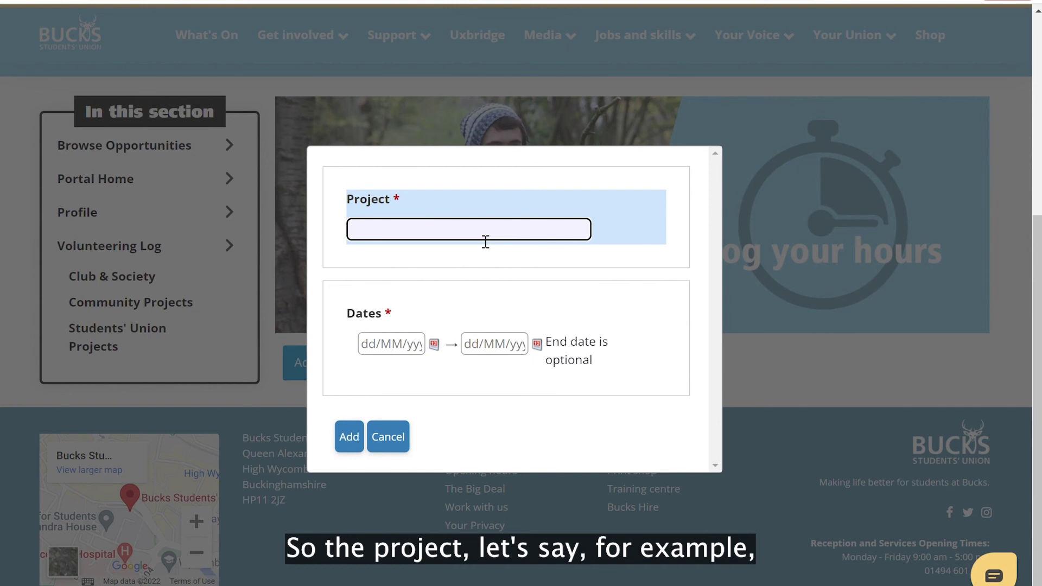
{"action": "type", "text": "Cam"}
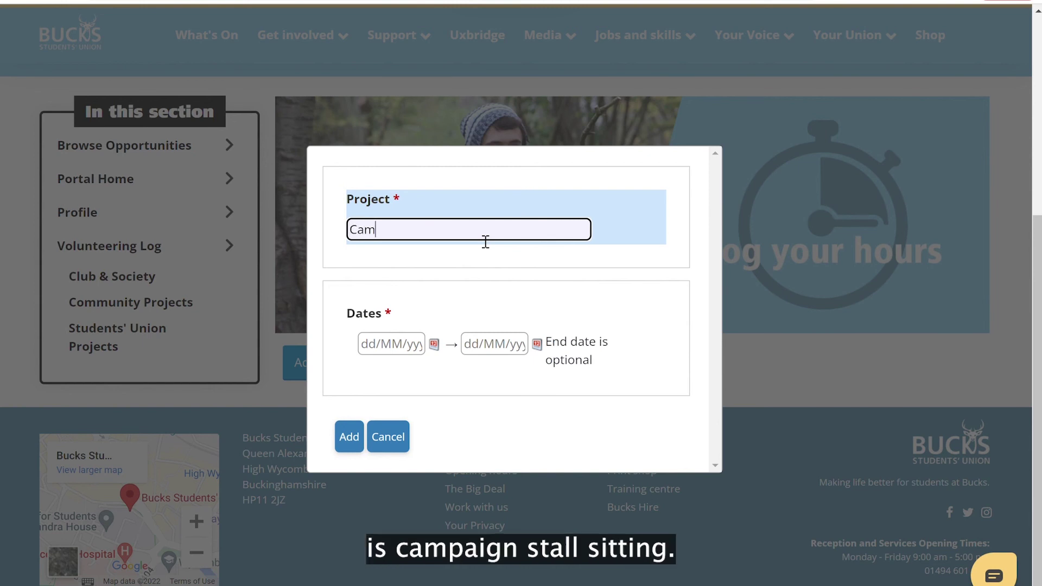
{"action": "type", "text": "paigns Stall sitting"}
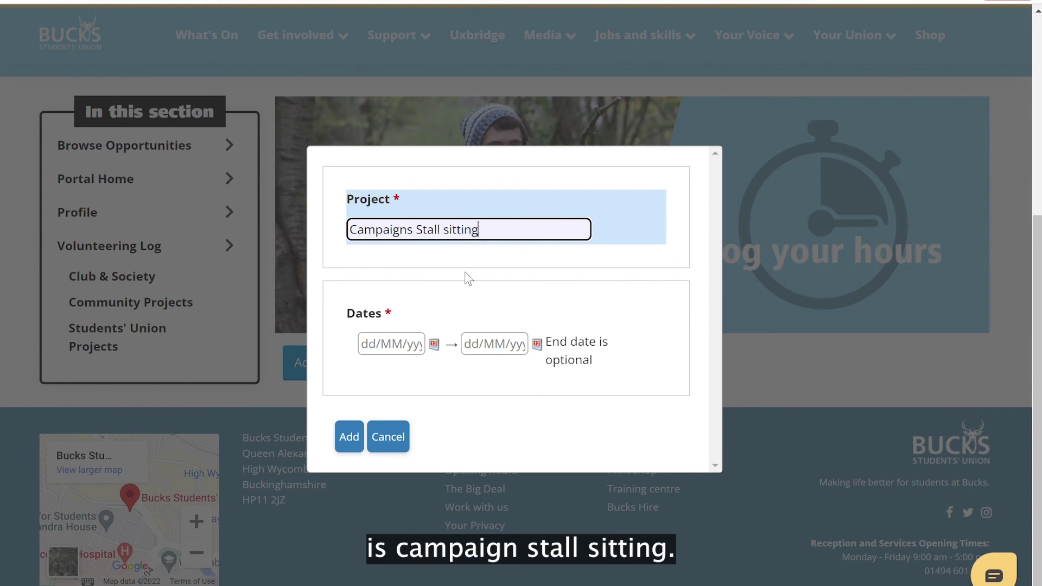
{"action": "left_click", "coordinate": [433, 347]}
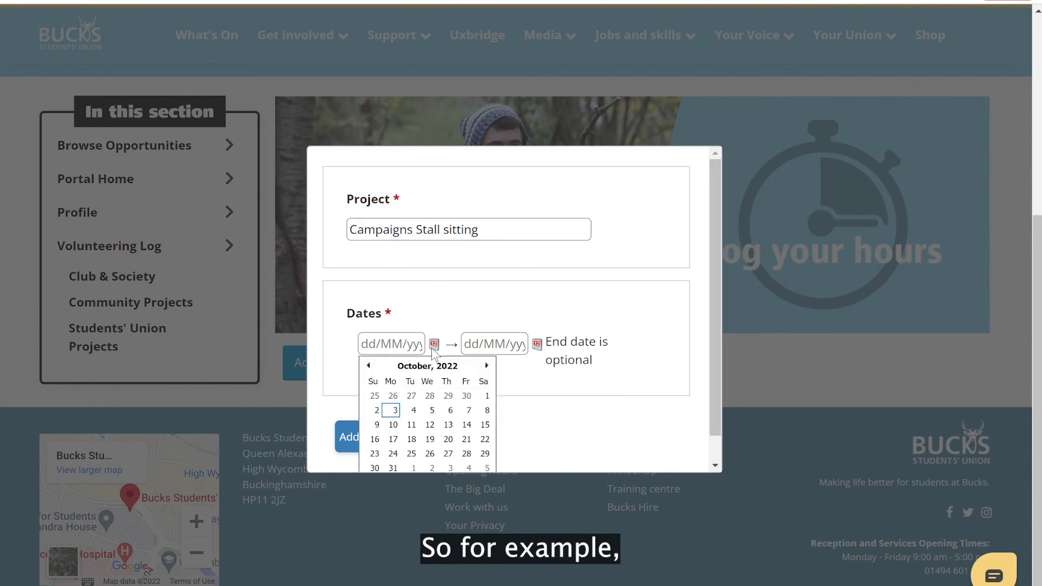
{"action": "left_click", "coordinate": [368, 365]}
{"action": "left_click", "coordinate": [450, 396]}
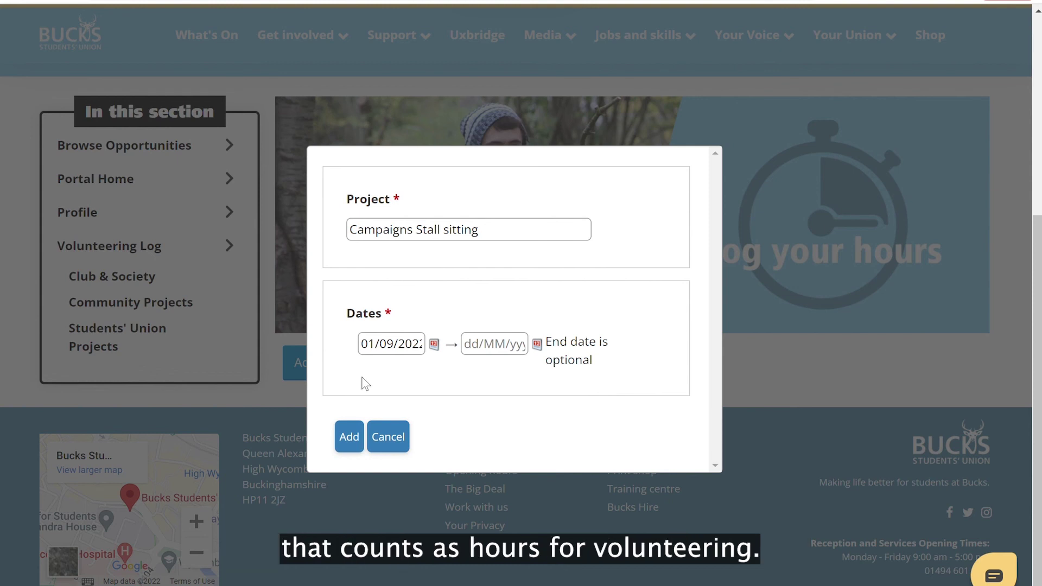
{"action": "left_click", "coordinate": [352, 437]}
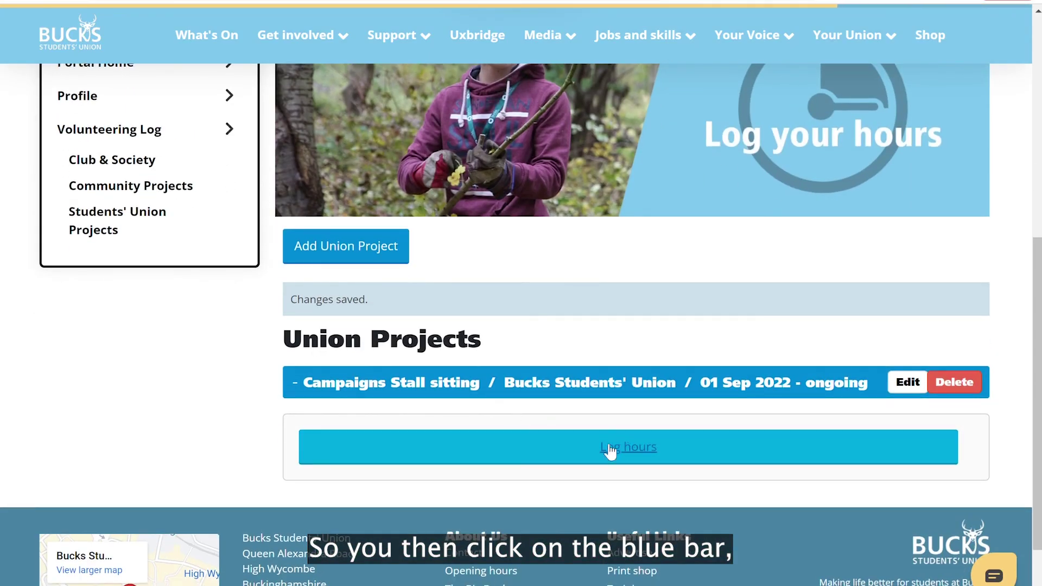
Step: Start an hours log under the Campaigns Stall sitting project with the activity description "Movember Stall"
{"action": "left_click", "coordinate": [610, 452]}
{"action": "left_click", "coordinate": [483, 316]}
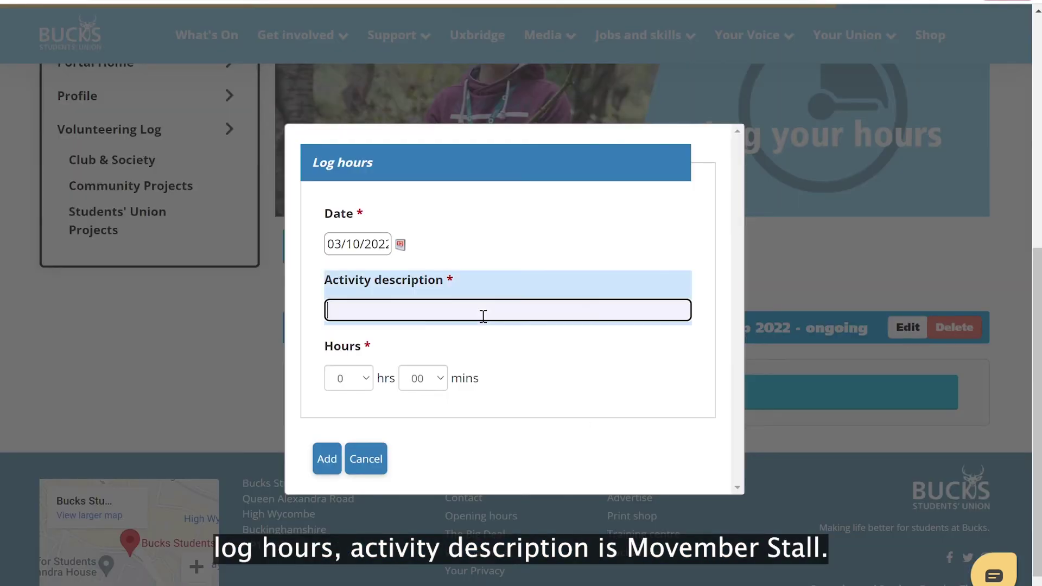
{"action": "type", "text": "Movember Sdtall"}
{"action": "key", "text": "BackSpace"}
{"action": "key", "text": "BackSpace"}
{"action": "key", "text": "BackSpace"}
{"action": "key", "text": "BackSpace"}
{"action": "key", "text": "BackSpace"}
{"action": "type", "text": "tall"}
Step: Date the Movember Stall hours log 02/10/2022, set its duration to 1 hour and add it
{"action": "left_click", "coordinate": [400, 244]}
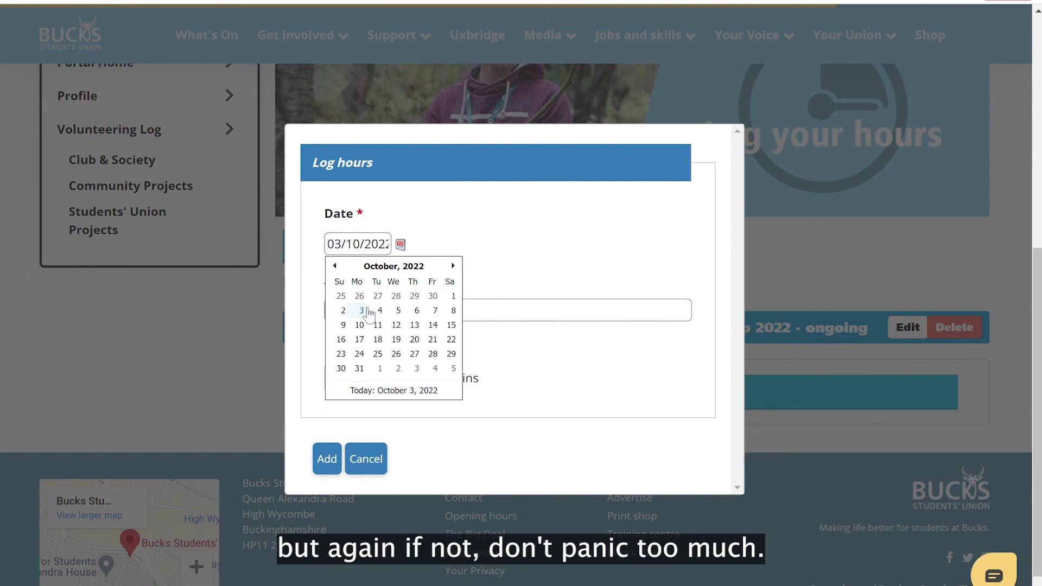
{"action": "left_click", "coordinate": [343, 311]}
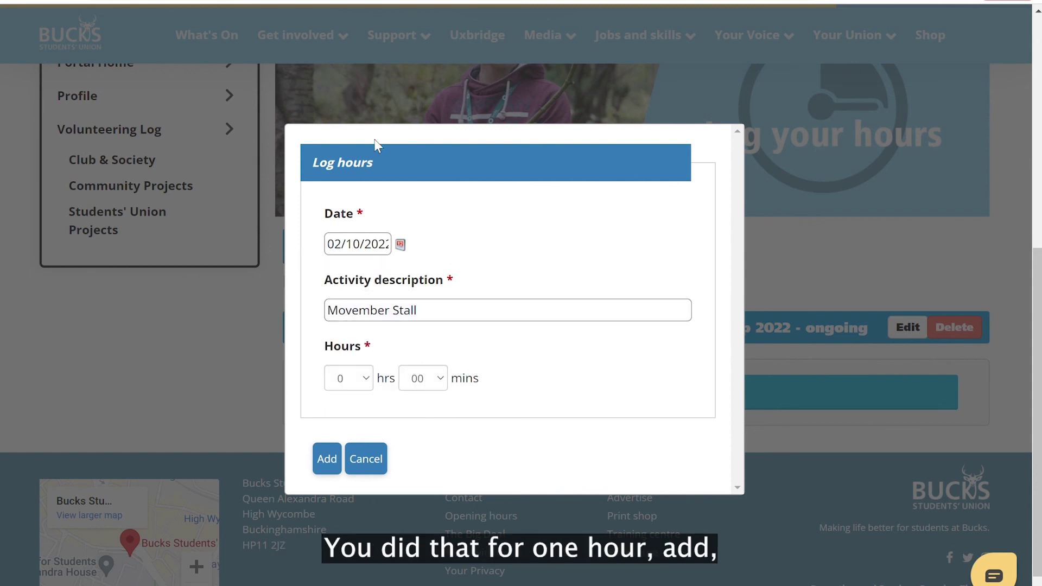
{"action": "key", "text": "1"}
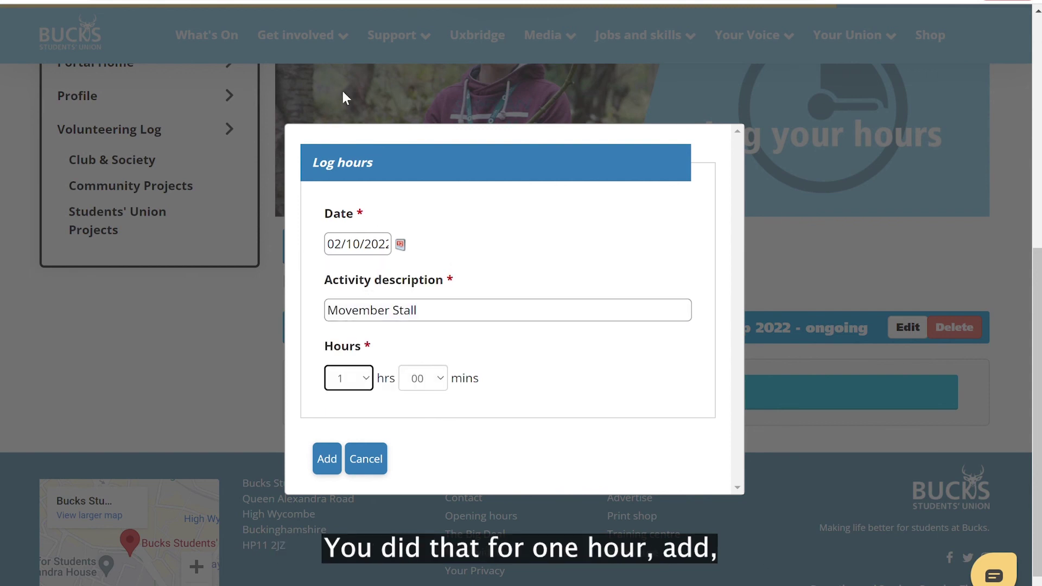
{"action": "left_click", "coordinate": [327, 459]}
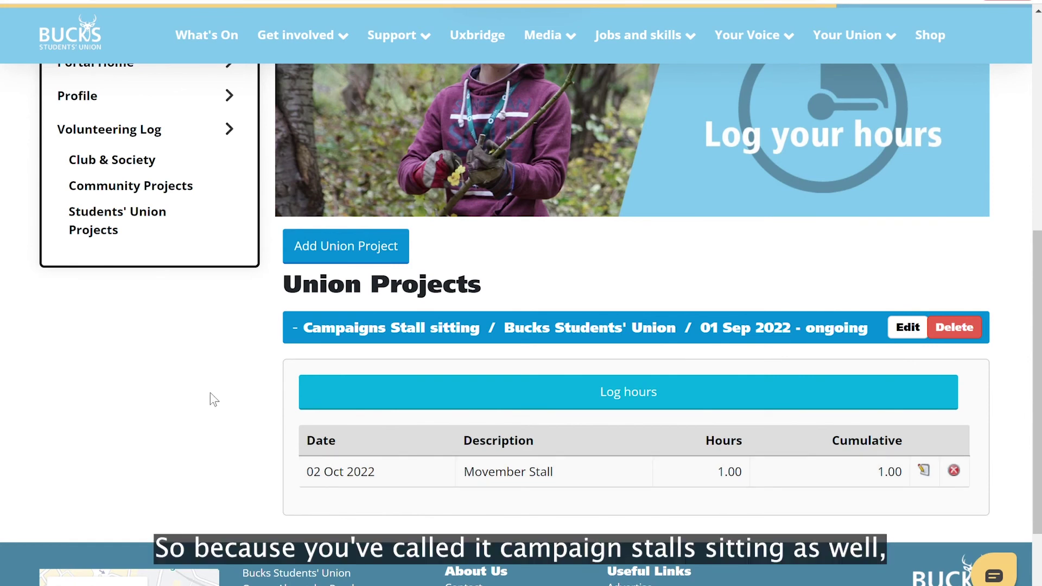